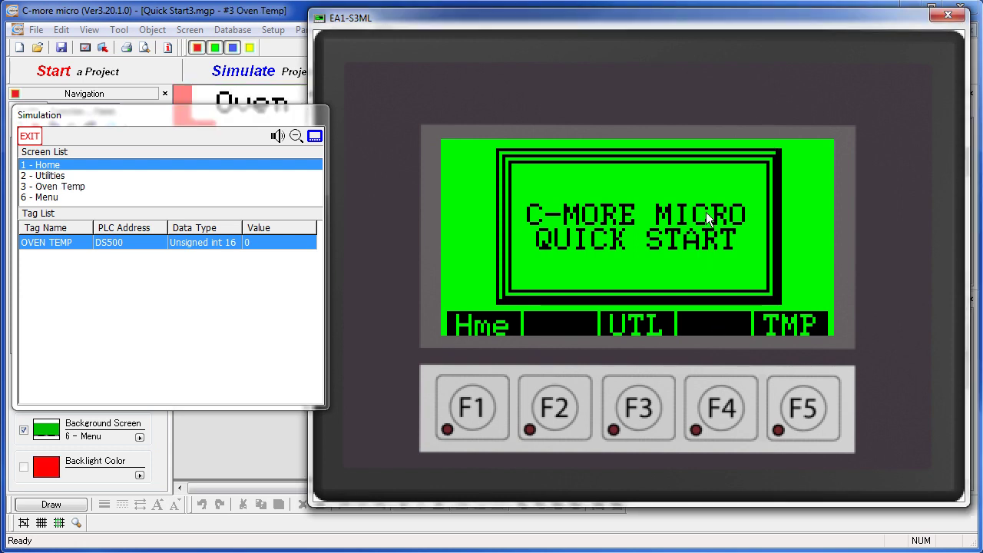
View the Utilities and Oven Temp screens in the running panel simulation.
left_click(642, 324)
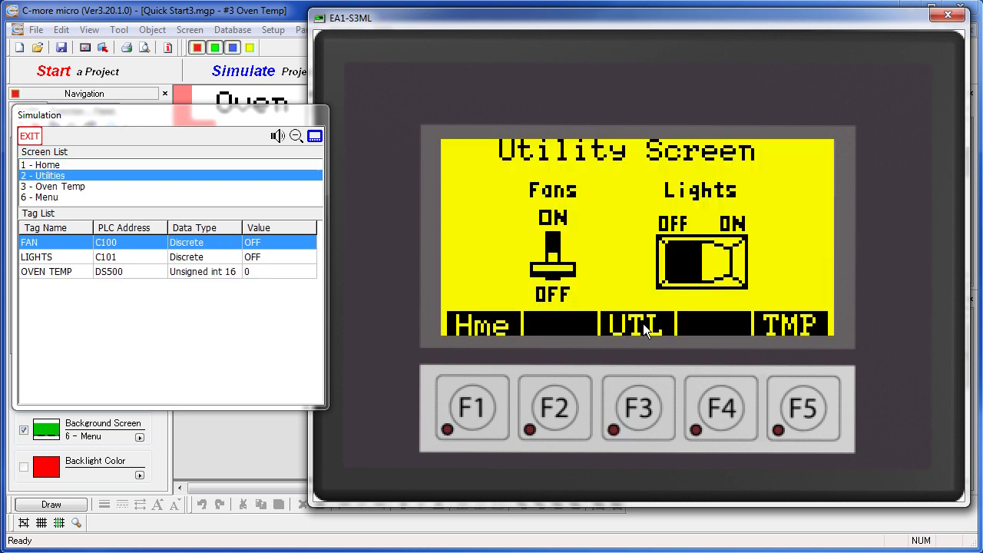
left_click(802, 324)
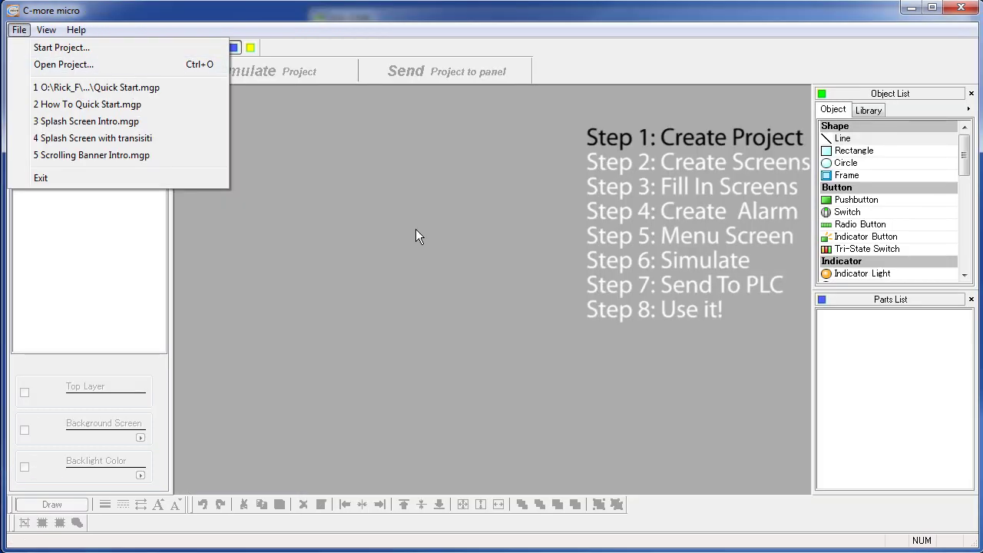
Start a new project and name it Quick Start.
left_click(462, 234)
left_click(18, 29)
left_click(36, 49)
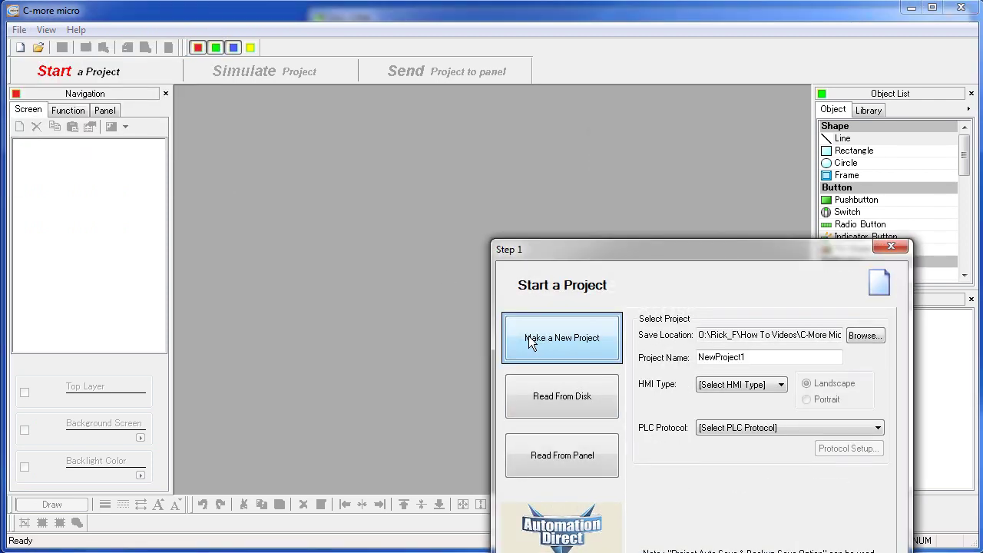
left_click_drag(638, 249, 338, 96)
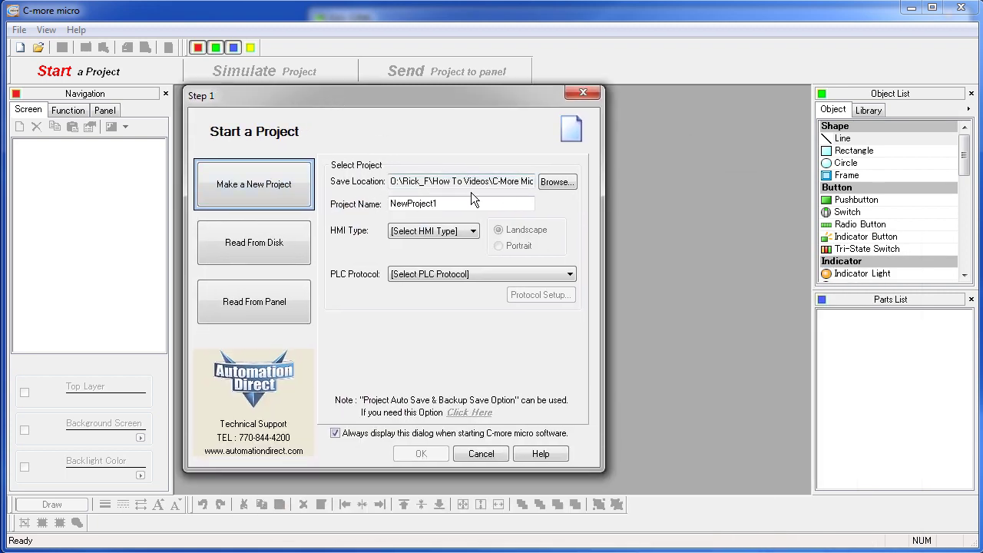
double_click(451, 204)
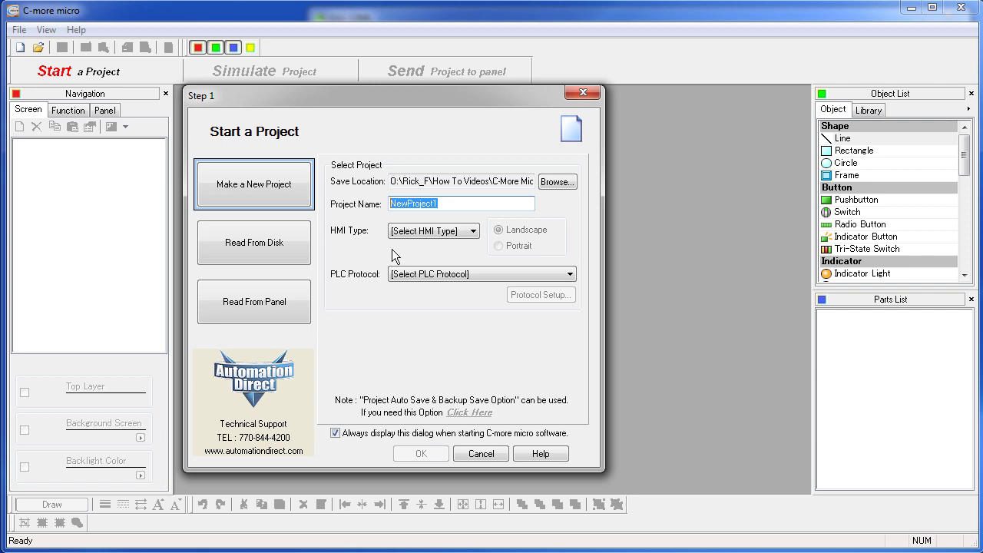
type("Quick Start")
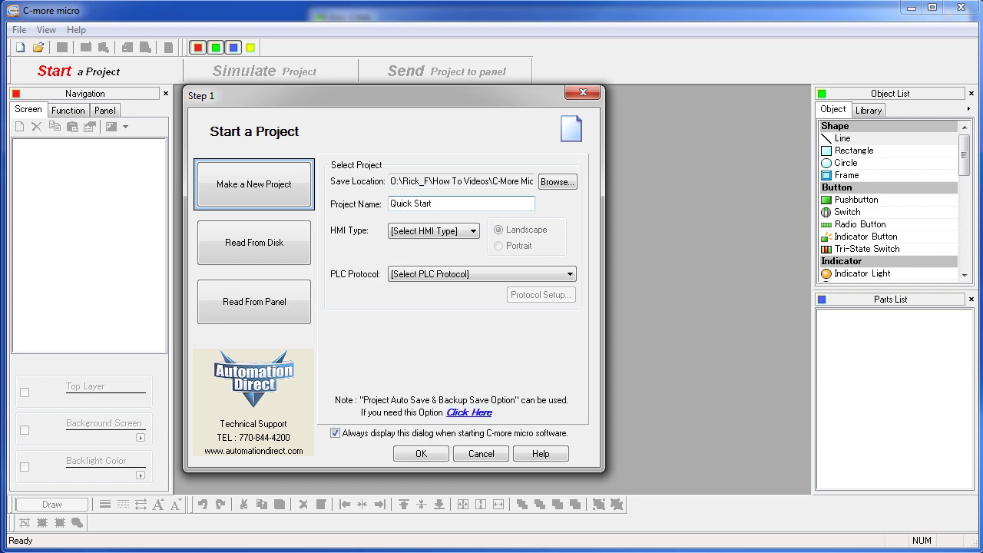
Create the project with HMI type EA1-S3ML and PLC protocol AutomationDirect Modbus (CLICK).
left_click(447, 231)
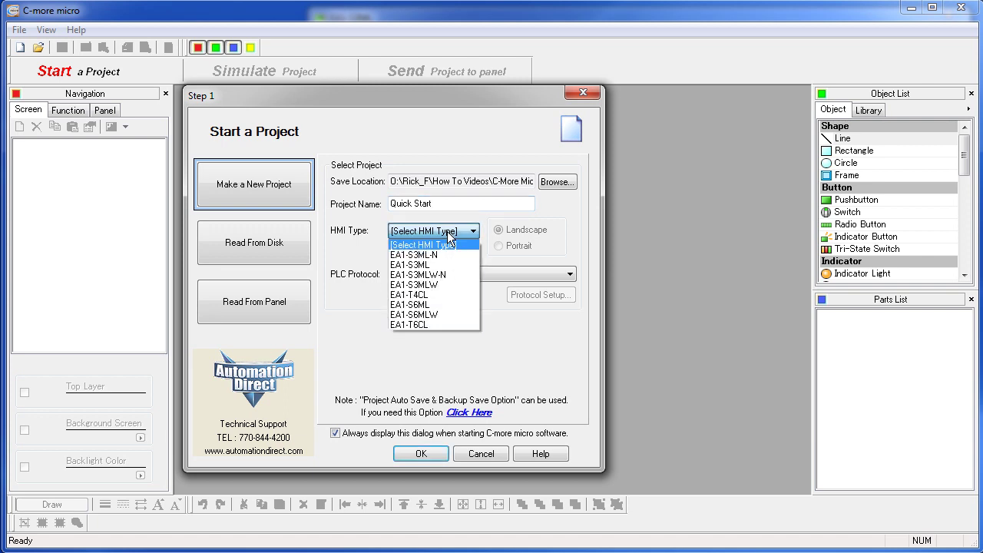
left_click(432, 265)
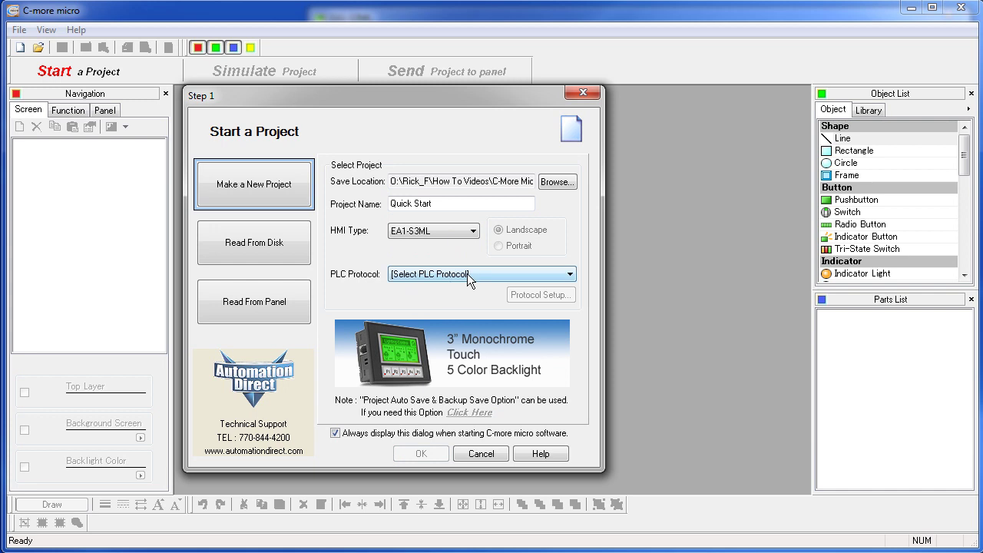
left_click(466, 273)
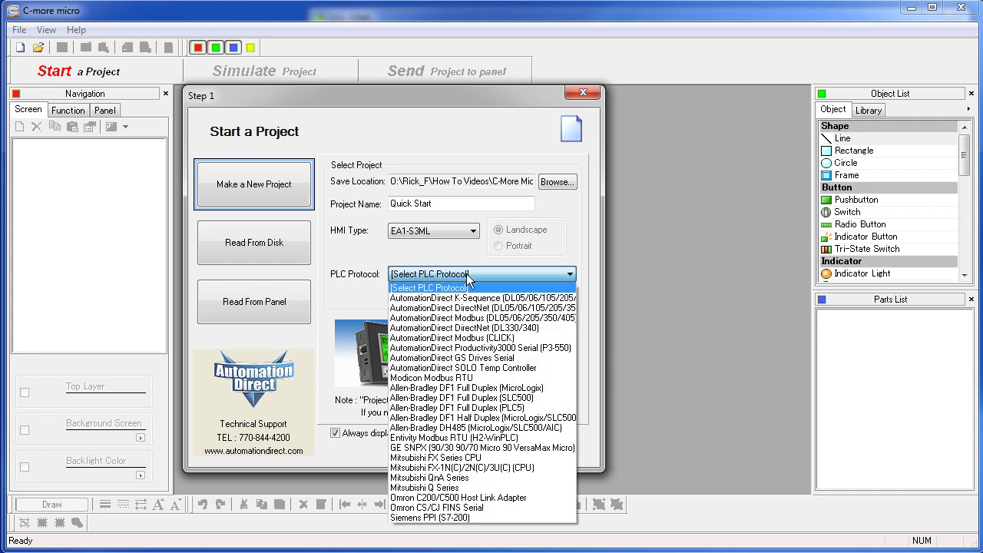
left_click(459, 338)
left_click(436, 450)
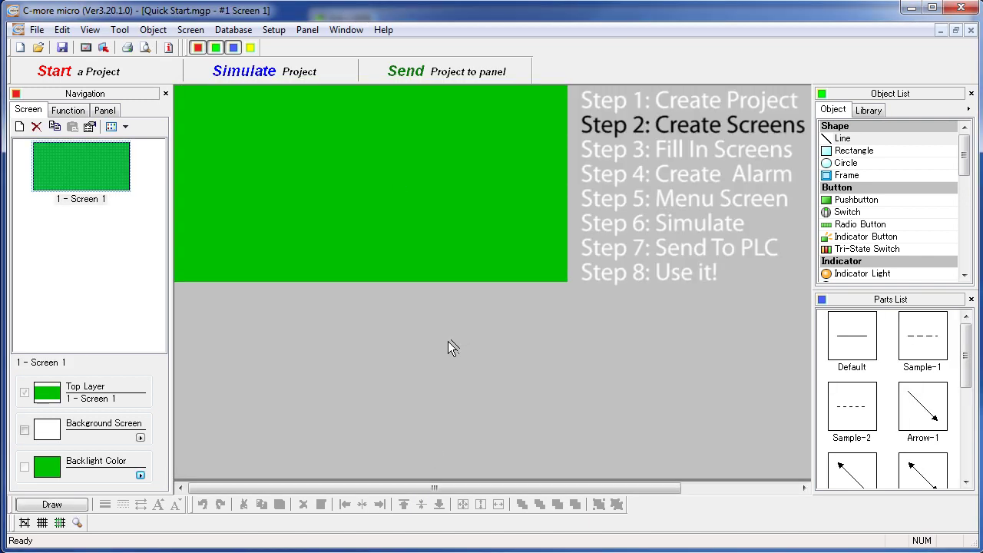
Rename Screen 1 as Home.
right_click(94, 166)
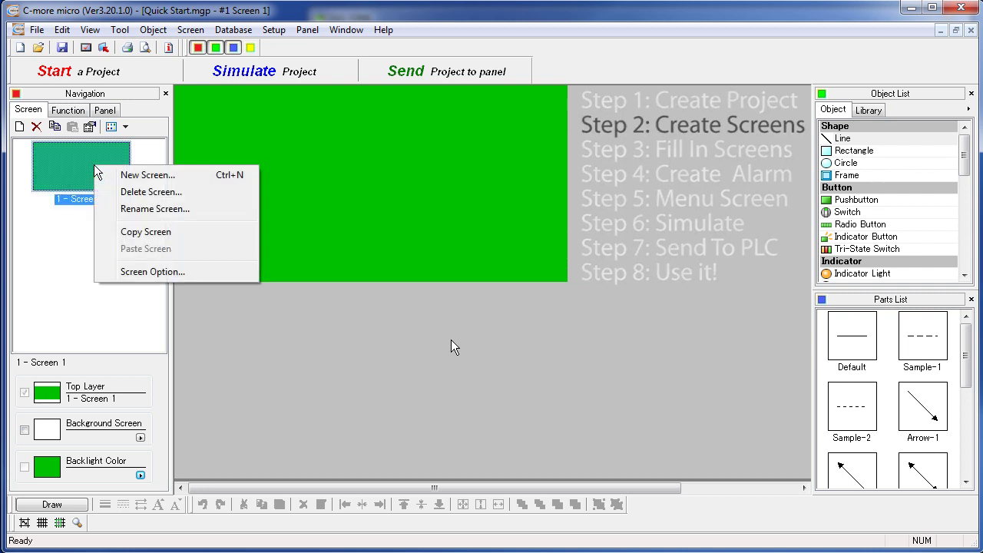
left_click(145, 208)
left_click_drag(478, 322, 387, 323)
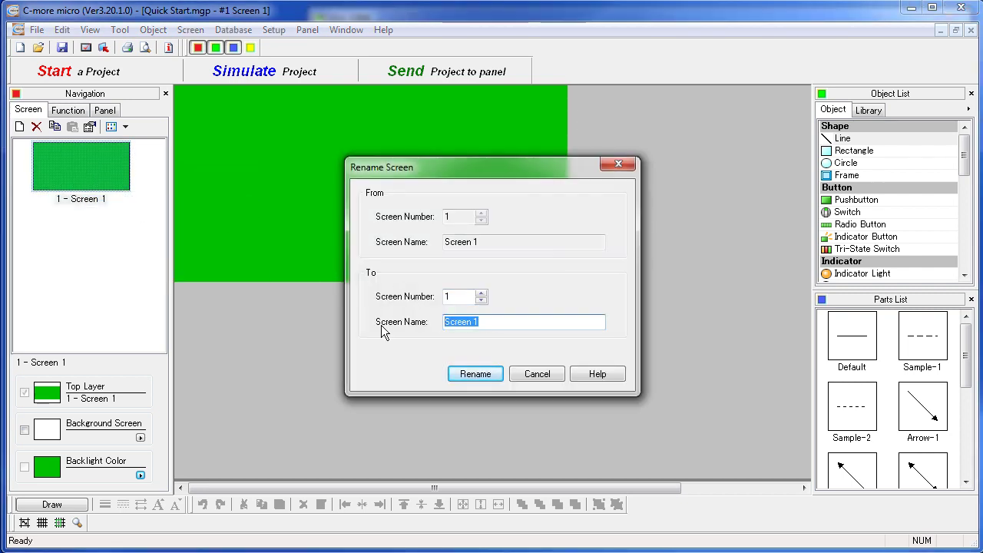
type("Home")
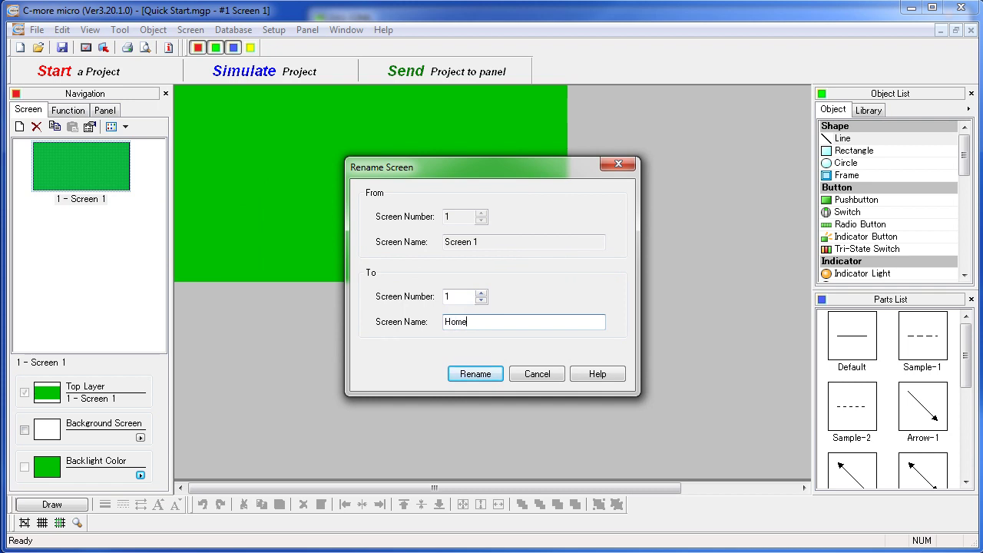
left_click(483, 376)
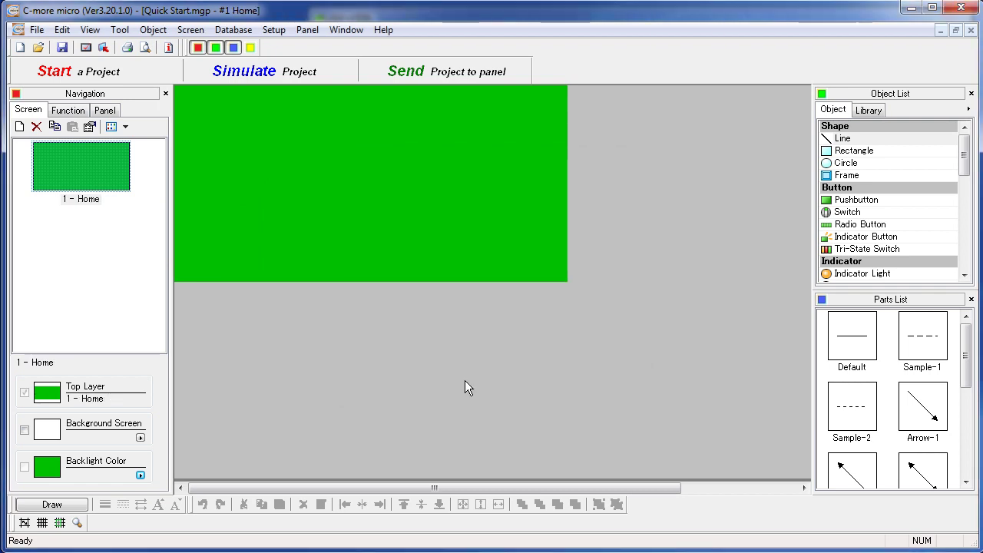
Add screen number 2, named Utility, with a yellow background.
left_click(19, 126)
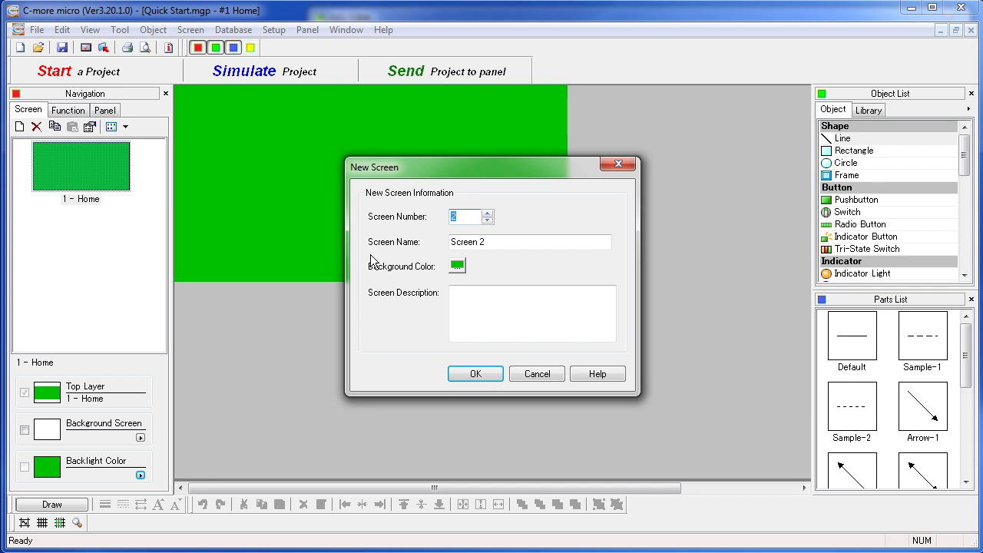
key("Tab")
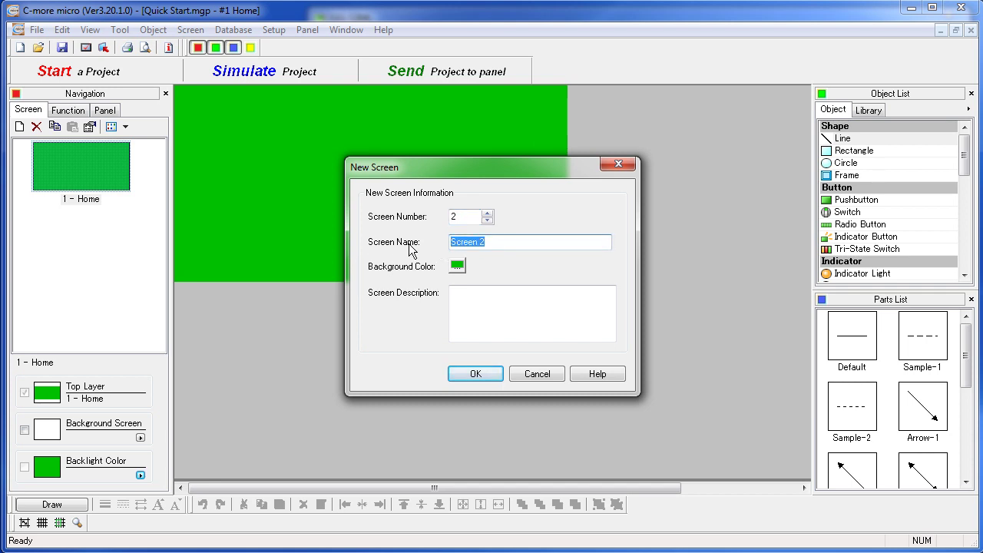
type("Utility")
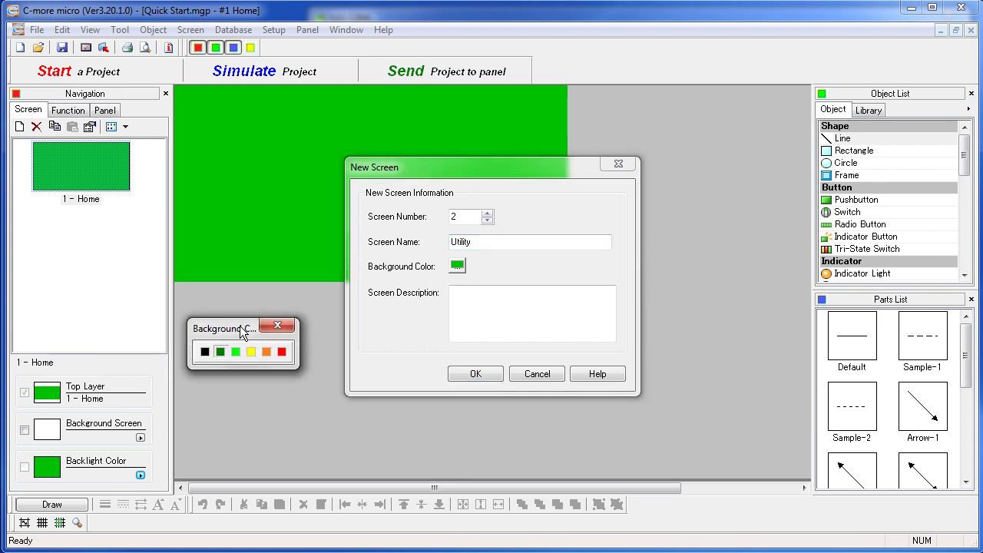
left_click(254, 352)
left_click(477, 374)
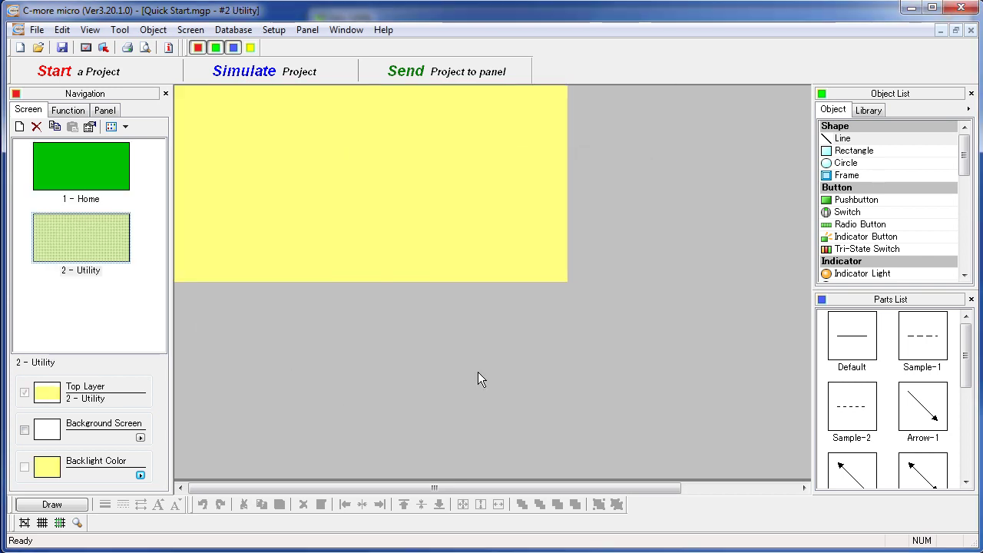
Add screen number 3, named Oven Temp, with a red background.
left_click(19, 127)
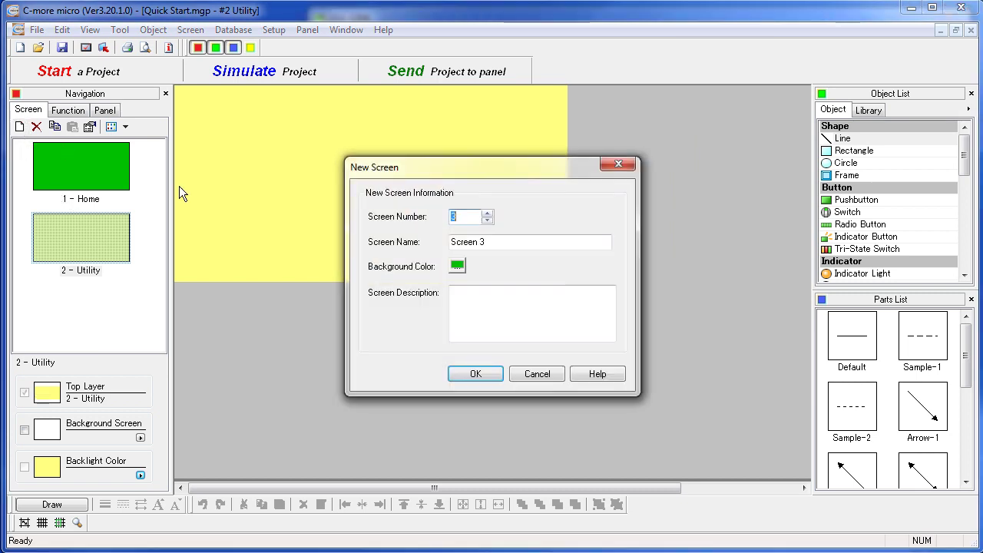
key("Tab")
type("Oven")
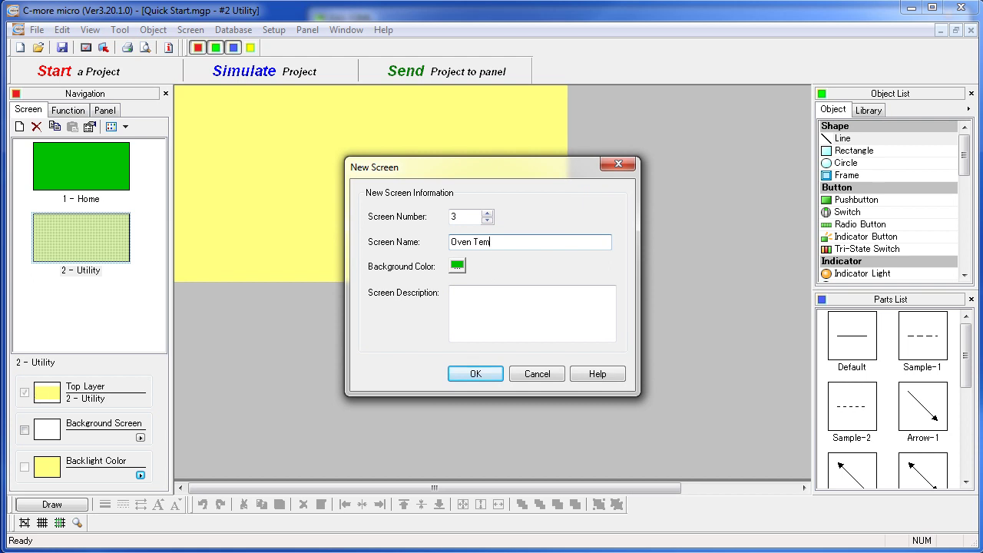
left_click(457, 268)
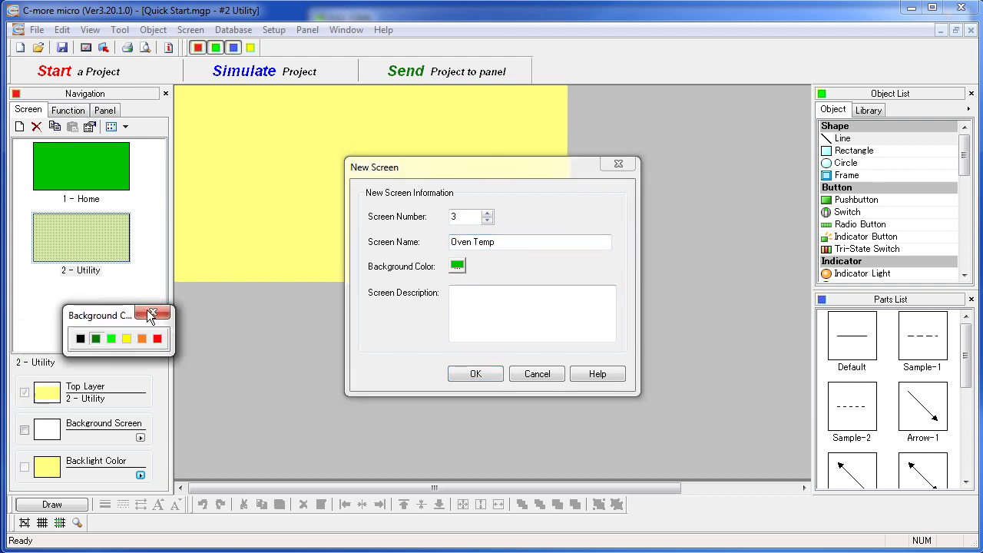
left_click(271, 317)
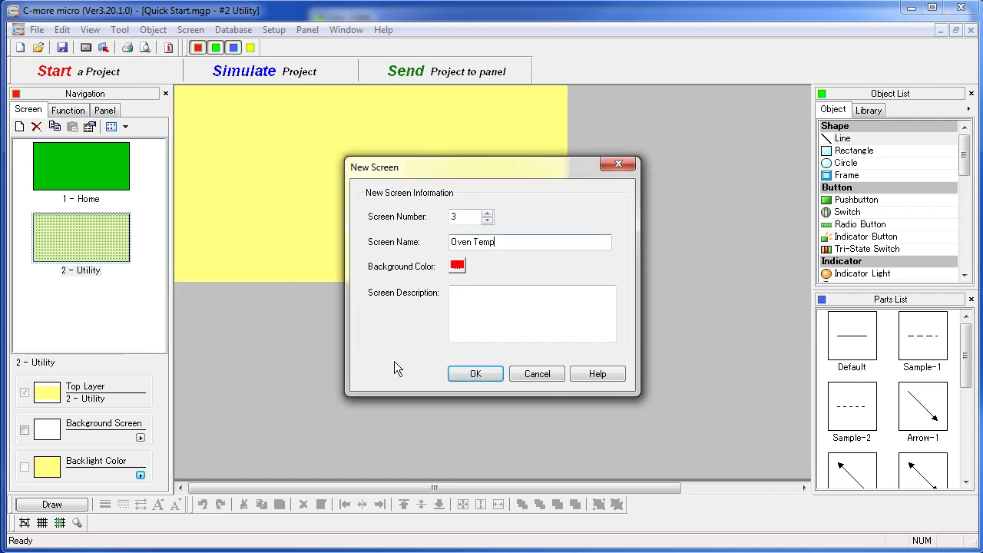
left_click(473, 374)
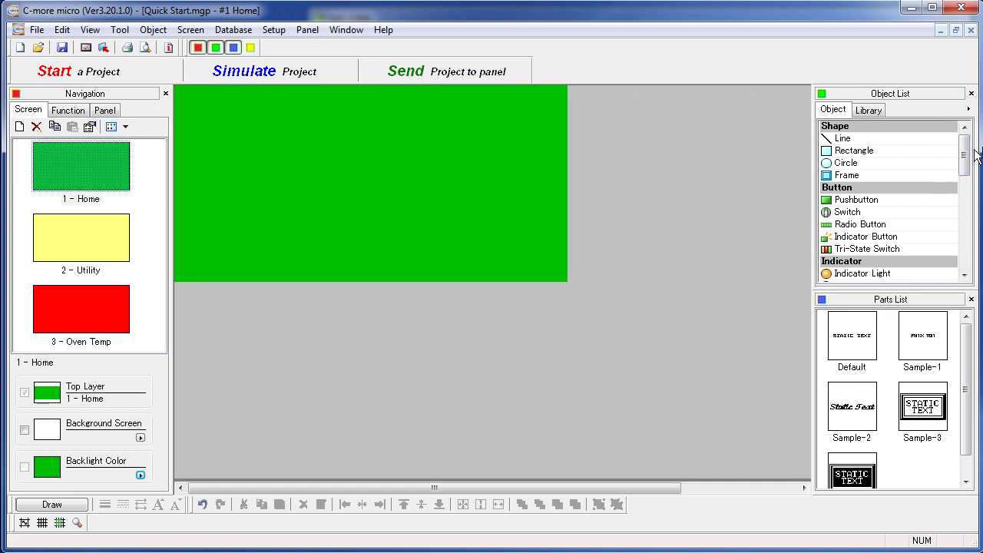
Place a framed static text reading "Demo" on the Home screen, enlarge it and position it near the screen's centre.
left_click_drag(964, 157, 965, 240)
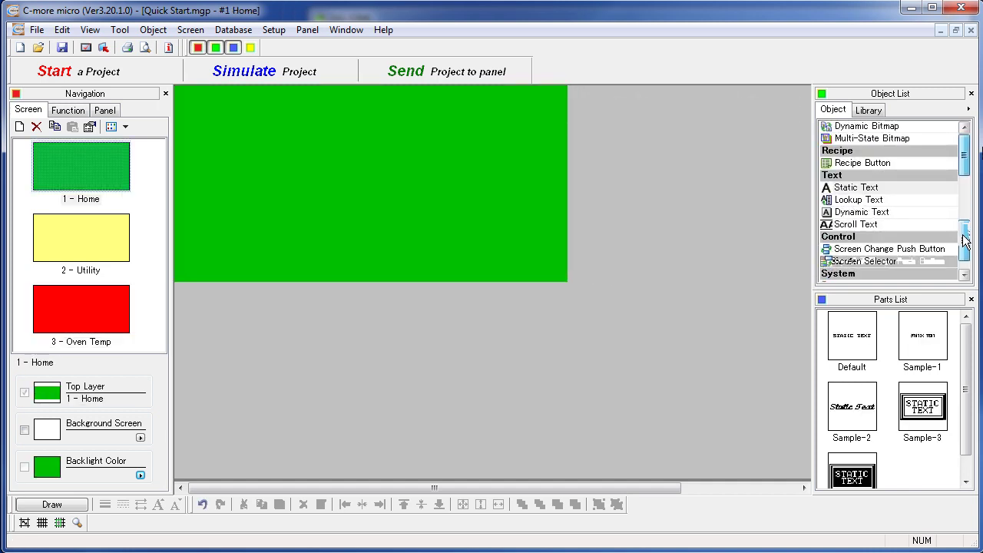
left_click_drag(466, 166, 274, 160)
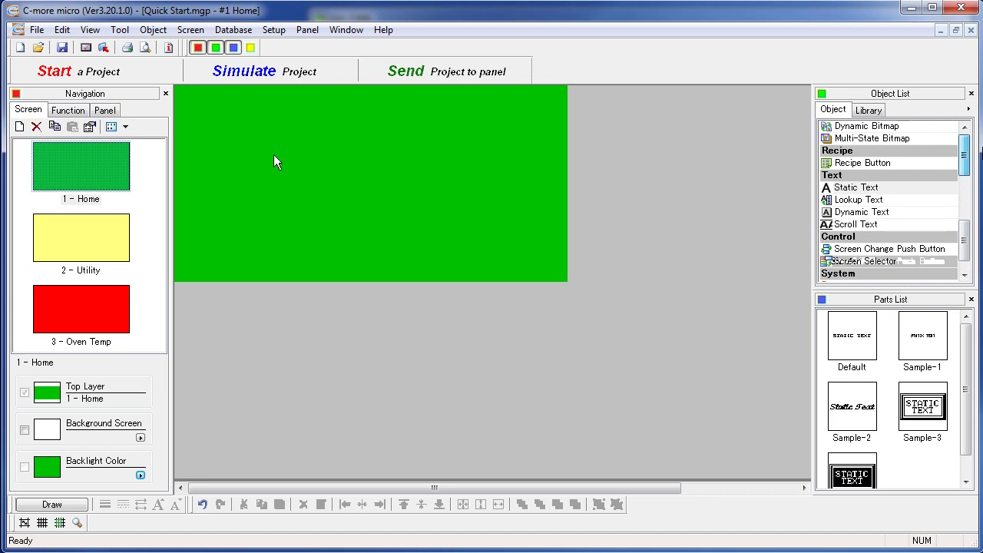
type("Demo")
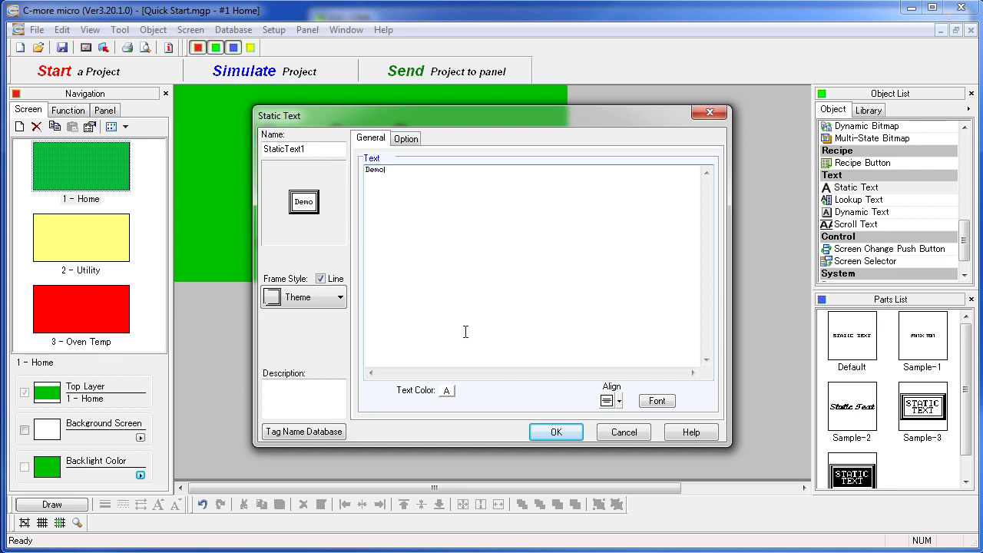
left_click(556, 432)
left_click_drag(400, 190, 470, 189)
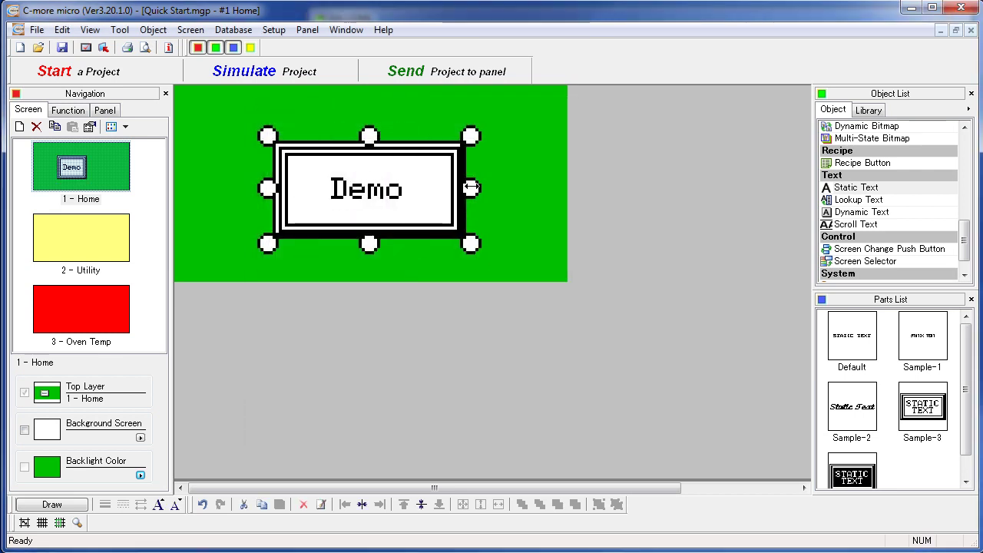
left_click_drag(363, 203, 375, 192)
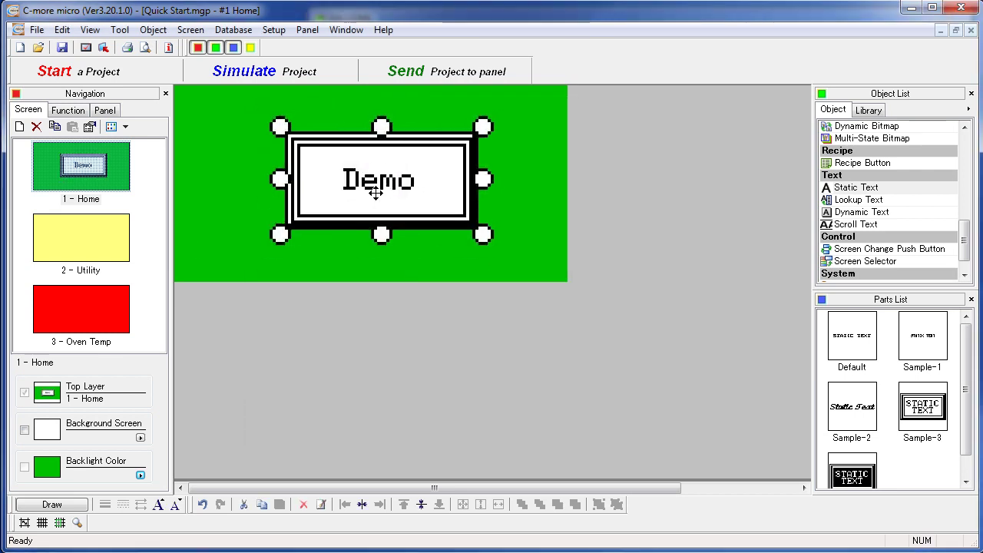
Place a switch on the Utility screen and give it the Bar On-Off style.
left_click(86, 244)
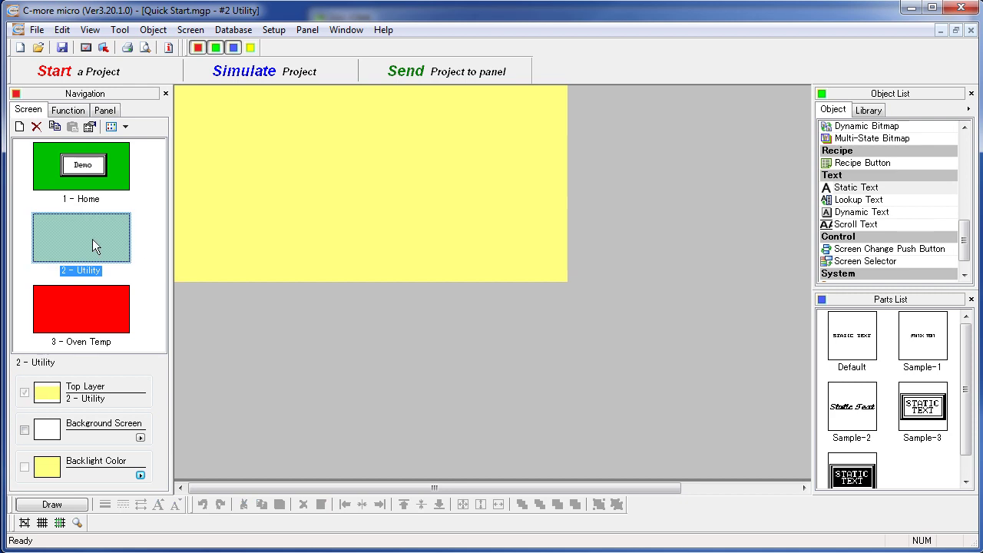
left_click(254, 301)
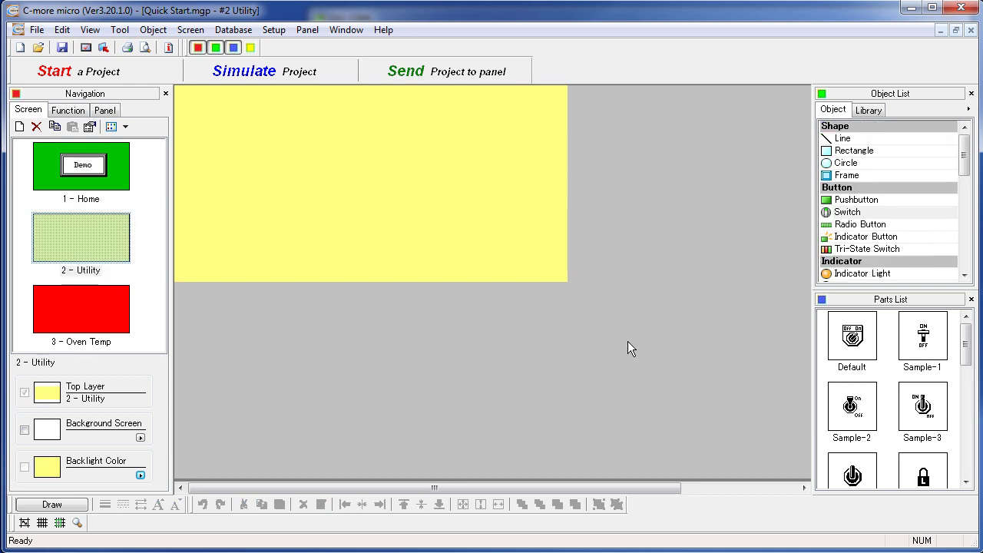
left_click(361, 171)
left_click(439, 326)
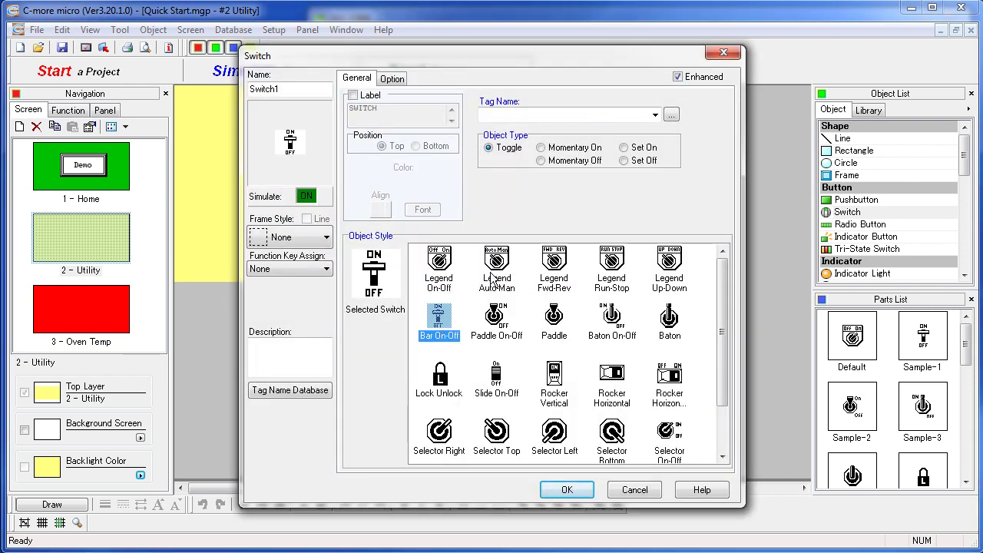
Create a discrete tag named FANS on device DEV001 with memory type C and address 100.
left_click(525, 117)
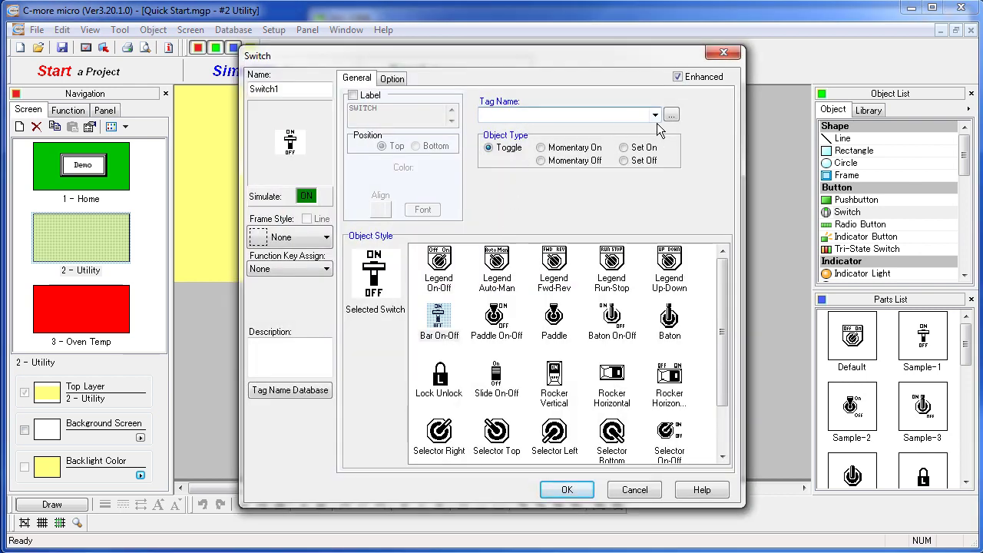
left_click(671, 114)
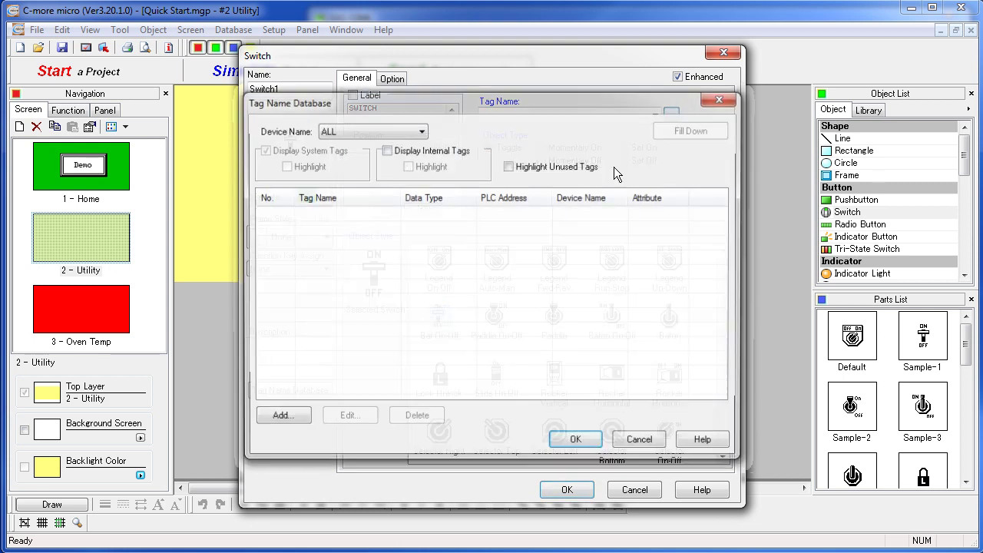
left_click(285, 420)
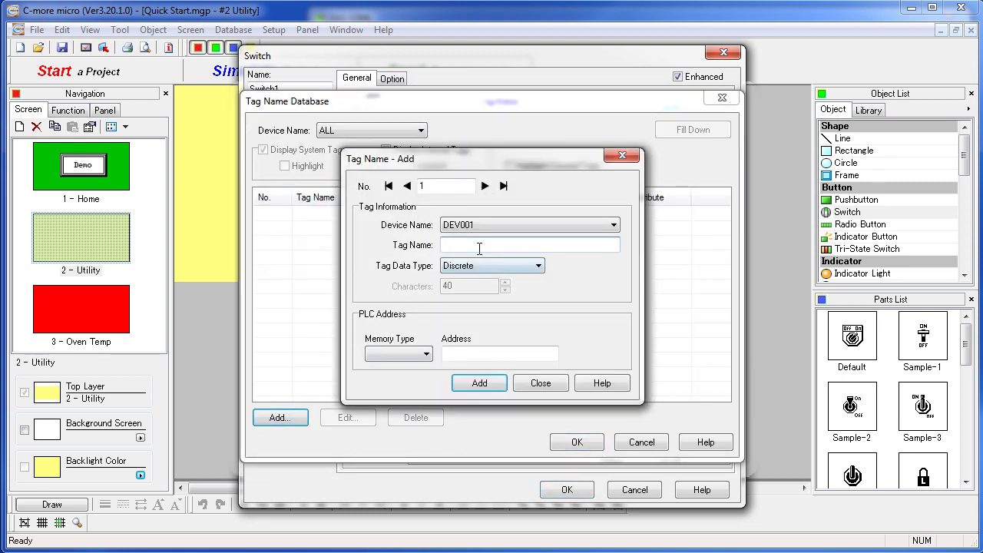
type("FANS")
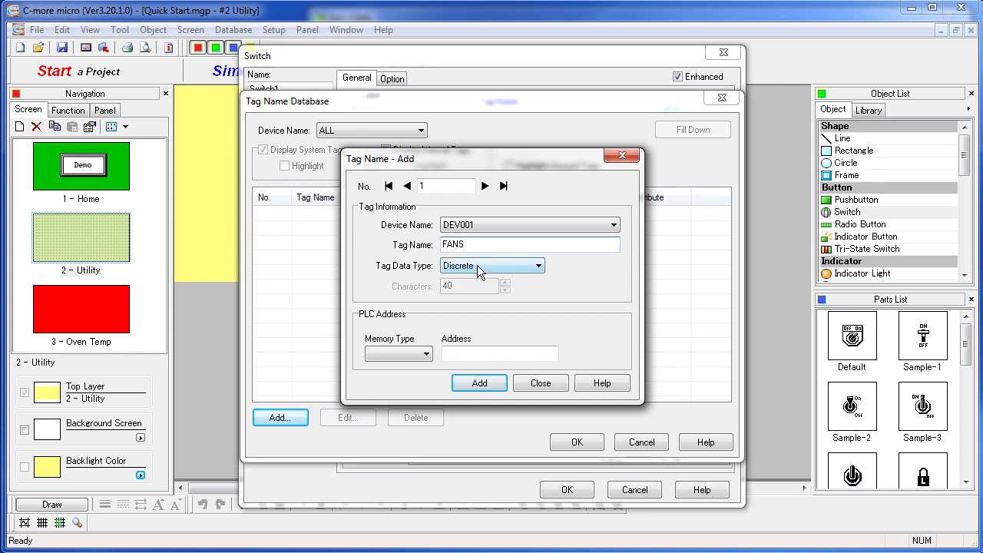
left_click(428, 357)
left_click(386, 372)
left_click(455, 354)
type("1")
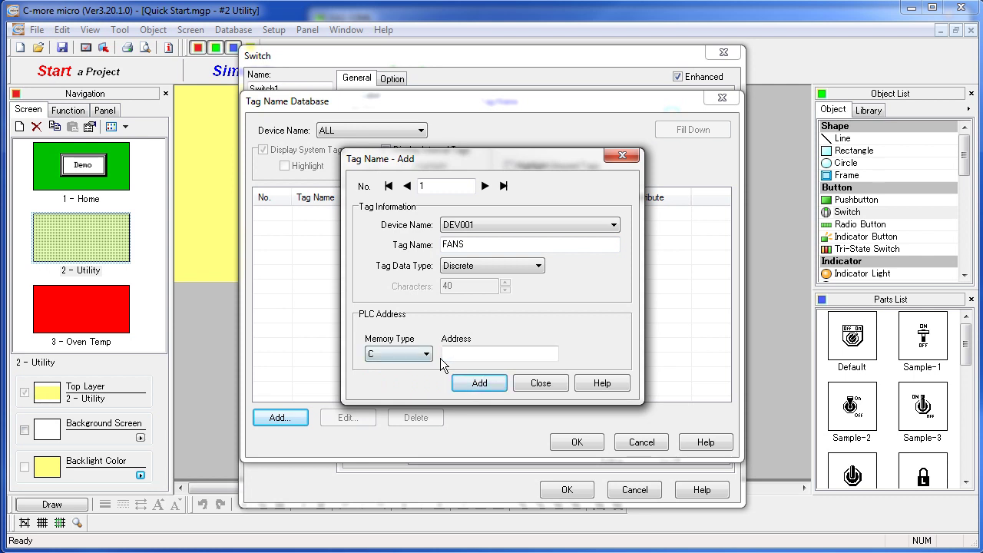
left_click(480, 383)
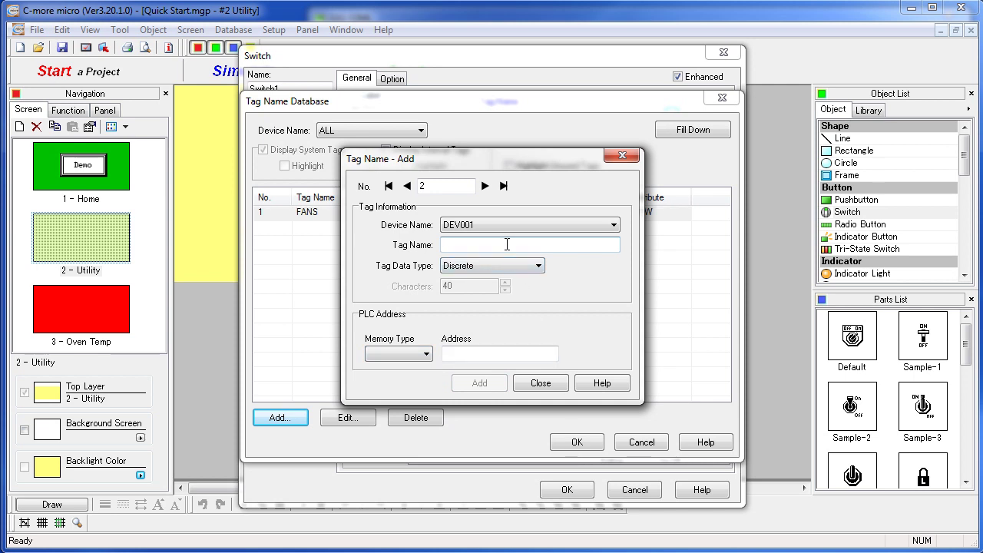
Create a second discrete tag named LIGHTS with memory type C and address 101, and accept the tag database.
type("LI")
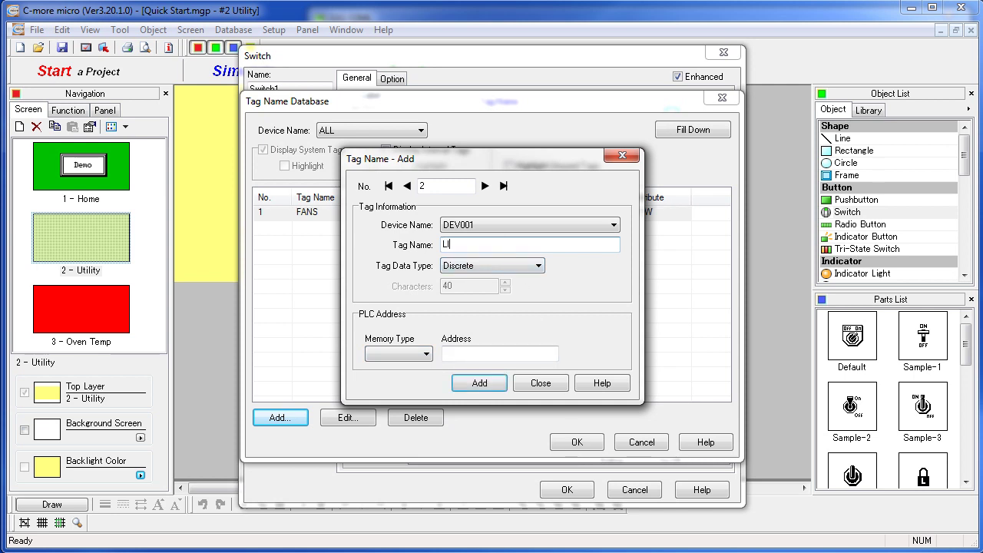
type("GHTS")
left_click(426, 354)
left_click(403, 367)
left_click(474, 354)
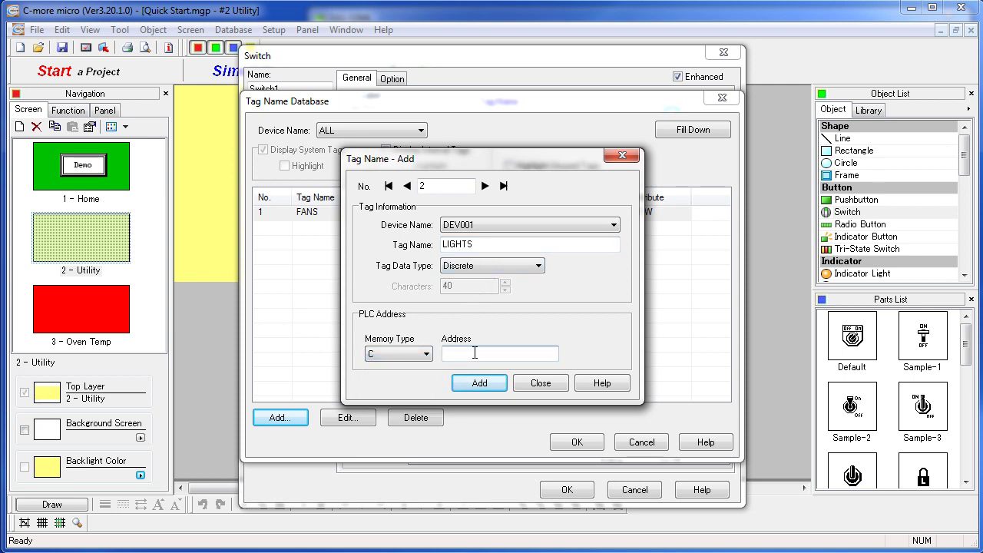
type("101")
left_click(479, 382)
left_click(557, 387)
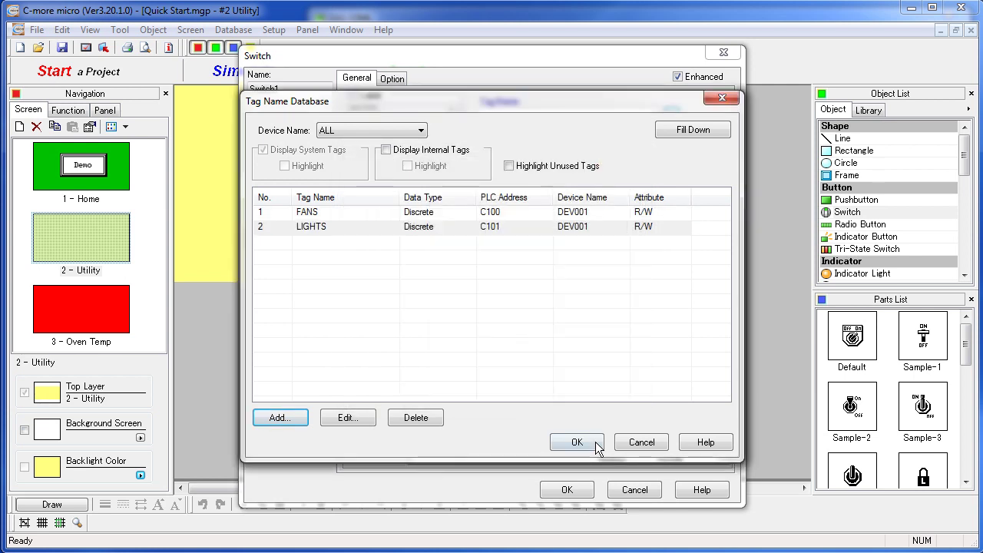
left_click(588, 447)
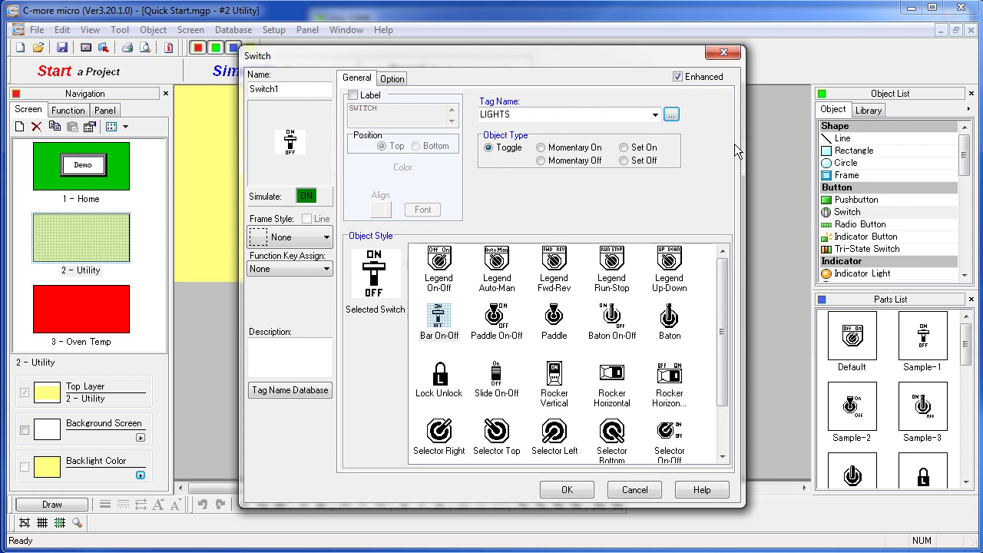
Assign the FANS tag to the bar switch and position it in the left half of the Utility screen.
left_click(657, 114)
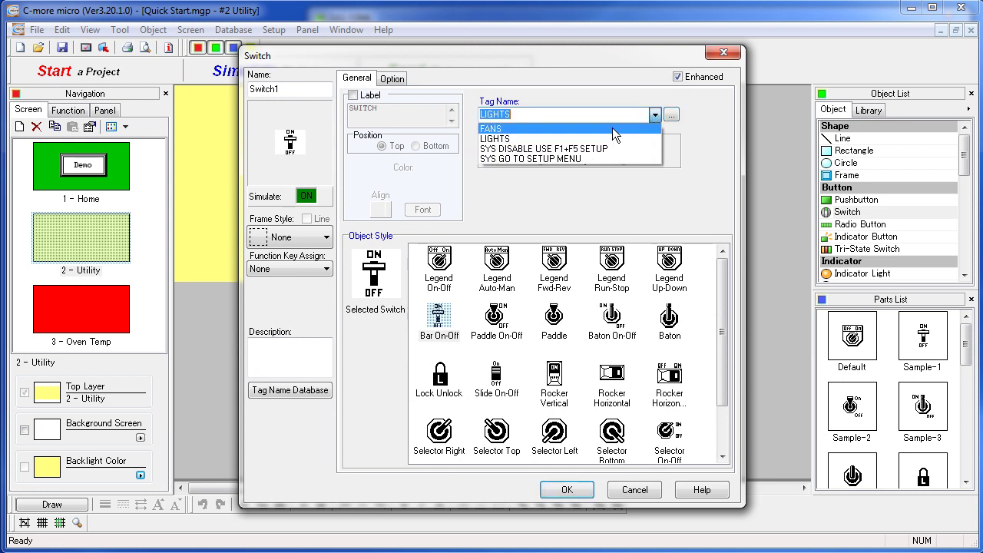
left_click(540, 129)
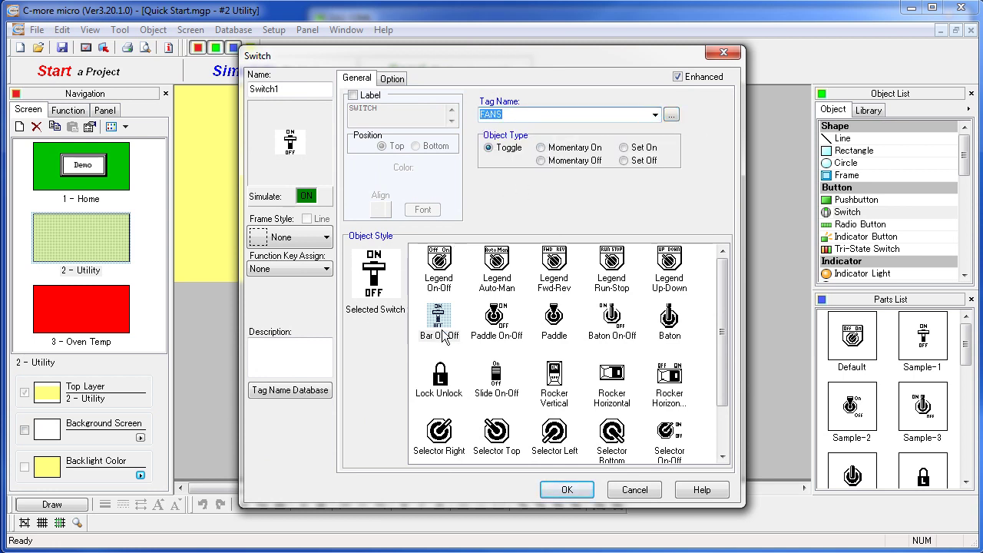
left_click(567, 489)
left_click_drag(464, 214, 333, 209)
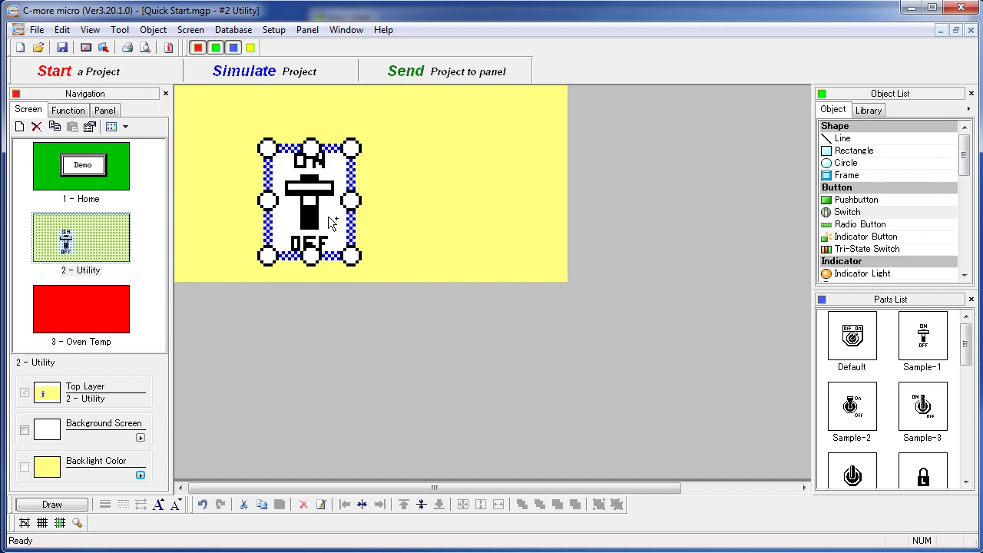
Duplicate the bar switch to its right and change the copy's style to Rocker Horizontal.
left_click_drag(328, 217, 454, 212)
double_click(454, 212)
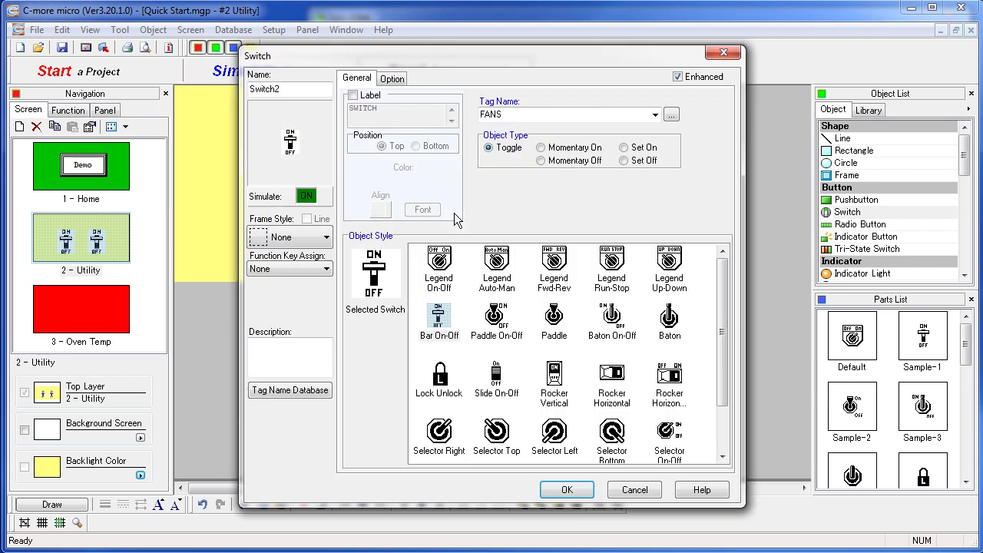
left_click(618, 377)
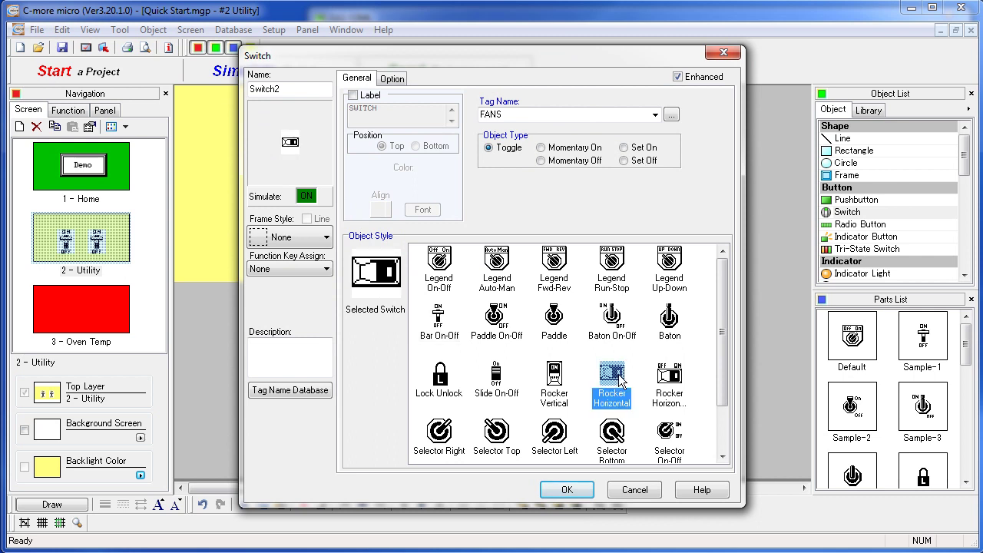
left_click(567, 490)
Widen the rocker switch on both sides and reduce its height slightly.
left_click_drag(477, 201, 522, 201)
left_click_drag(392, 200, 371, 200)
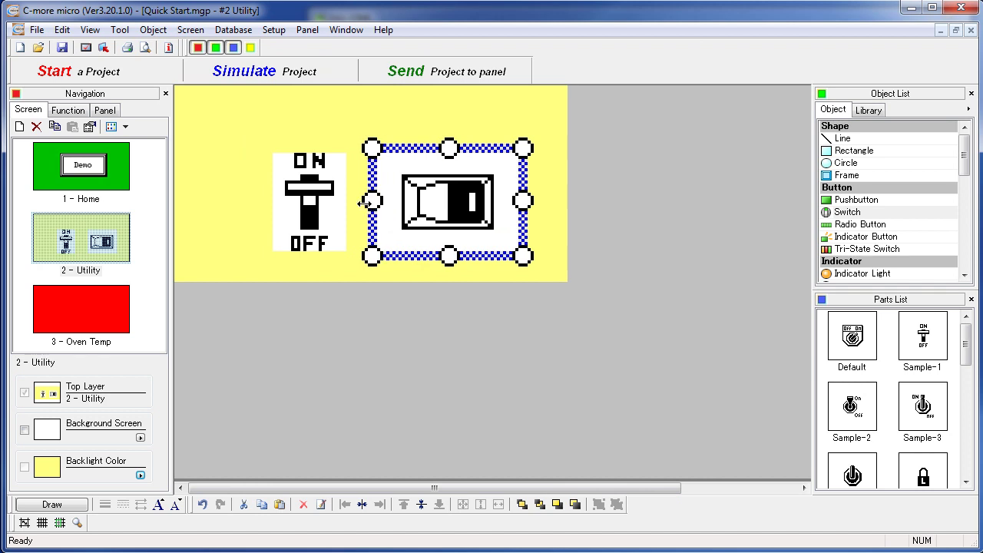
mouse_move(449, 148)
left_mouse_down()
mouse_move(448, 163)
mouse_move(449, 154)
left_mouse_up()
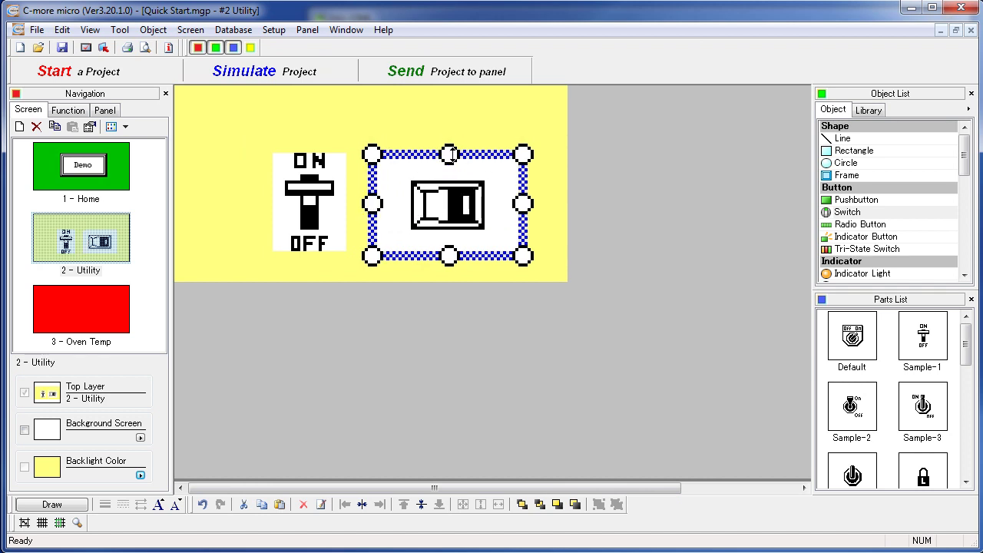
Assign the LIGHTS tag to the rocker switch.
double_click(451, 215)
left_click(655, 114)
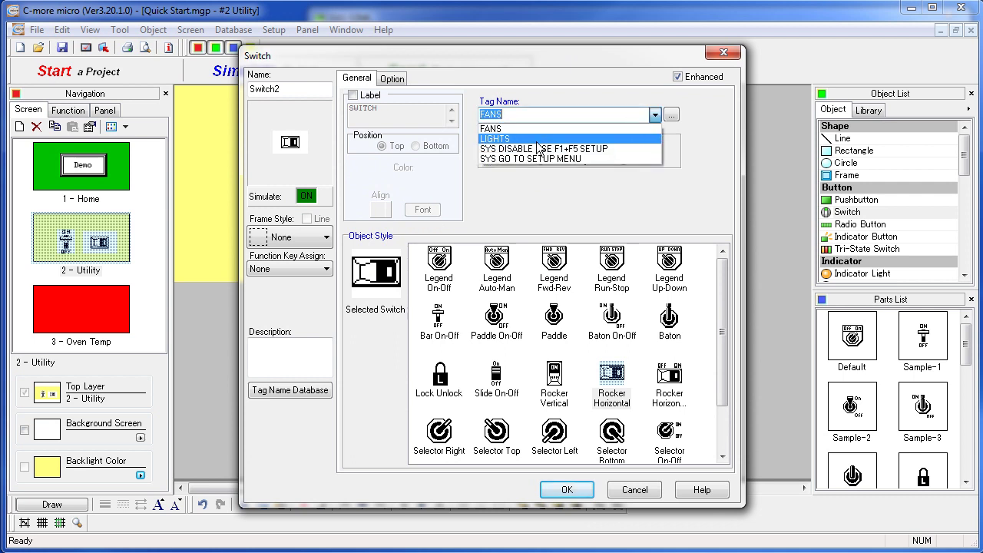
left_click(537, 143)
left_click(567, 489)
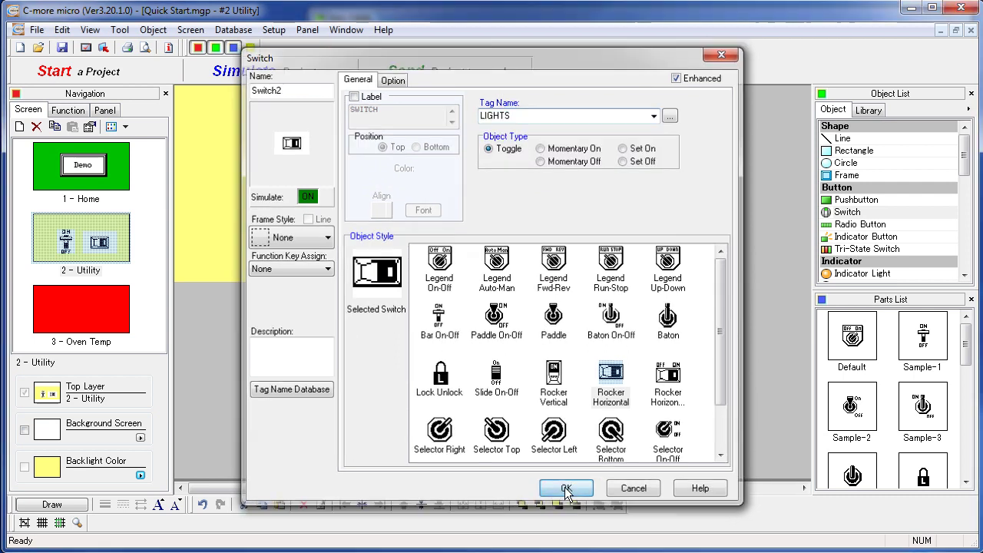
Place a static text reading "FANS" over the bar switch on the Utility screen, with frame style None.
left_click_drag(963, 157, 977, 247)
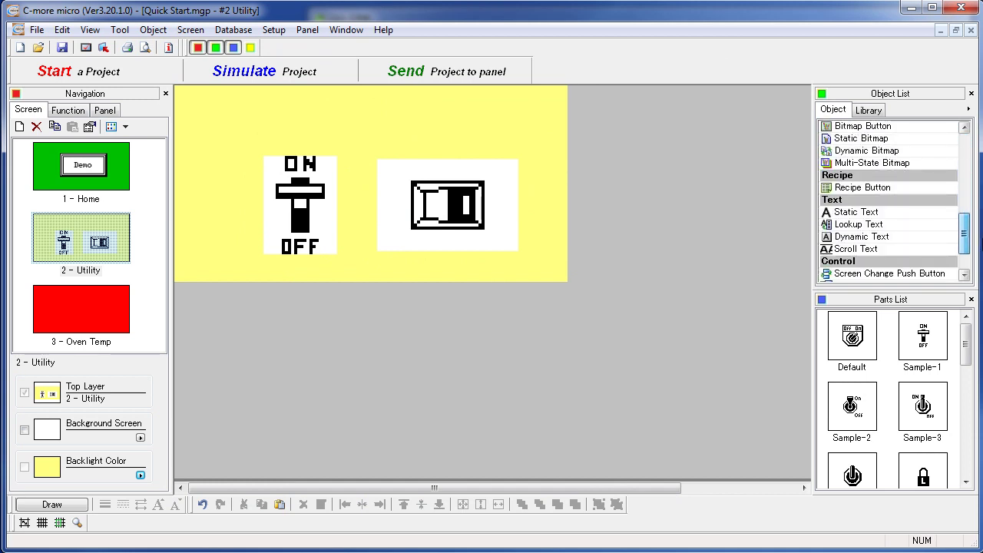
left_click(852, 219)
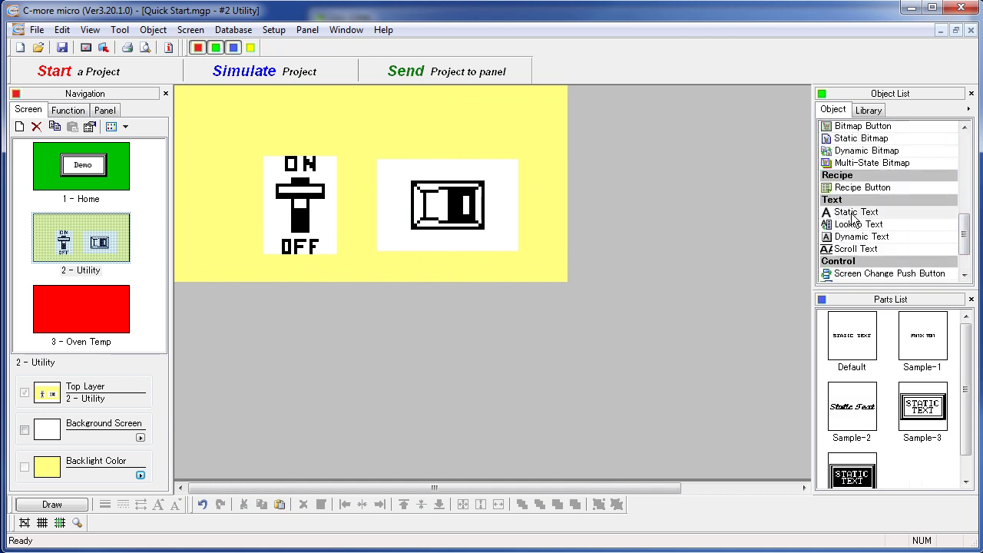
left_click(250, 114)
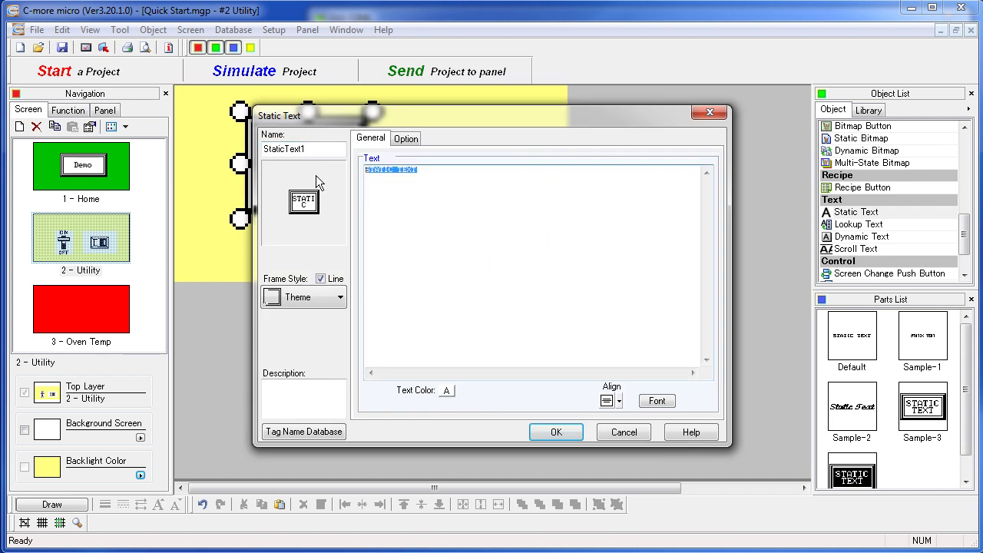
type("FANS")
left_click(340, 298)
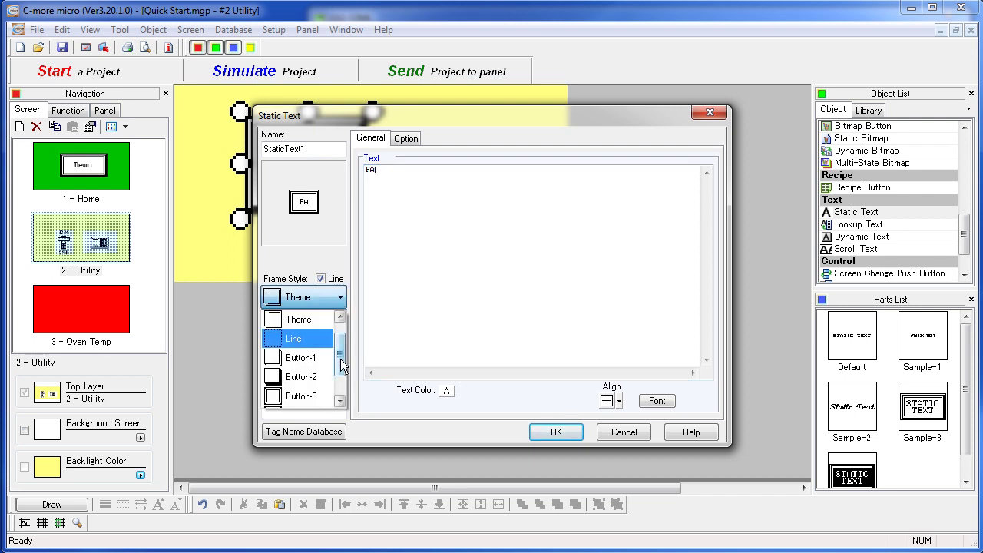
left_click(323, 330)
left_click(556, 431)
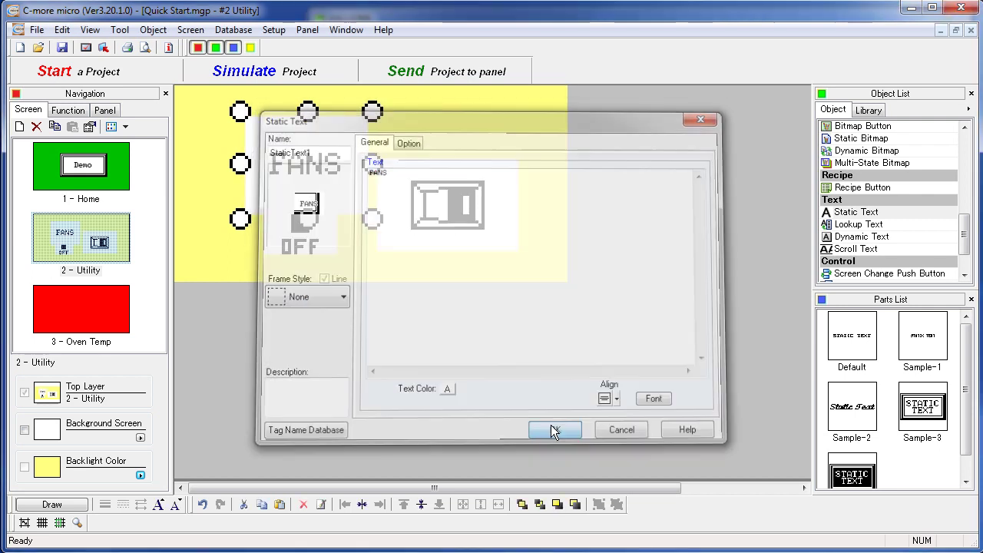
Reduce the FANS text's height to fit above the bar switch and duplicate it above the rocker switch as a "LIGHTS" label.
left_click_drag(307, 112, 305, 149)
left_click_drag(306, 131, 435, 130)
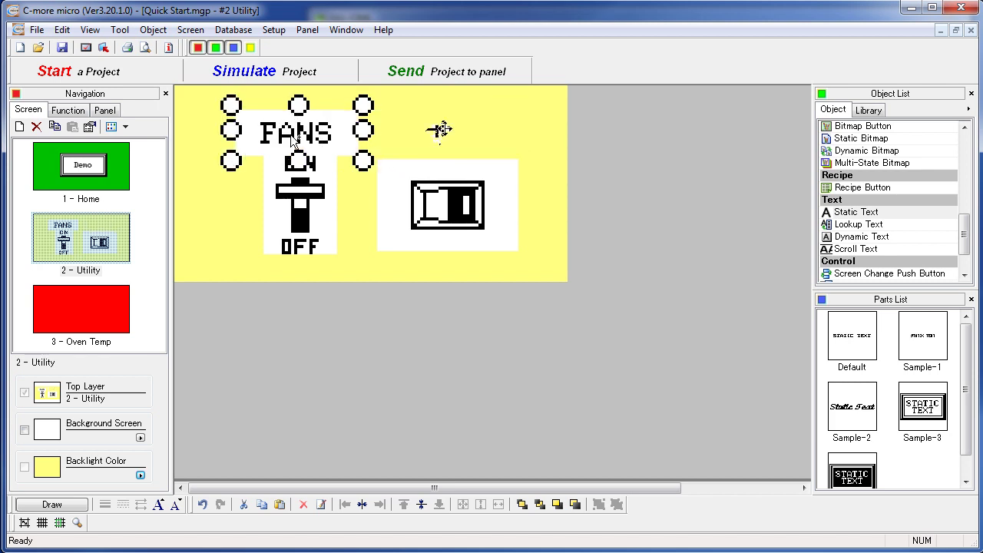
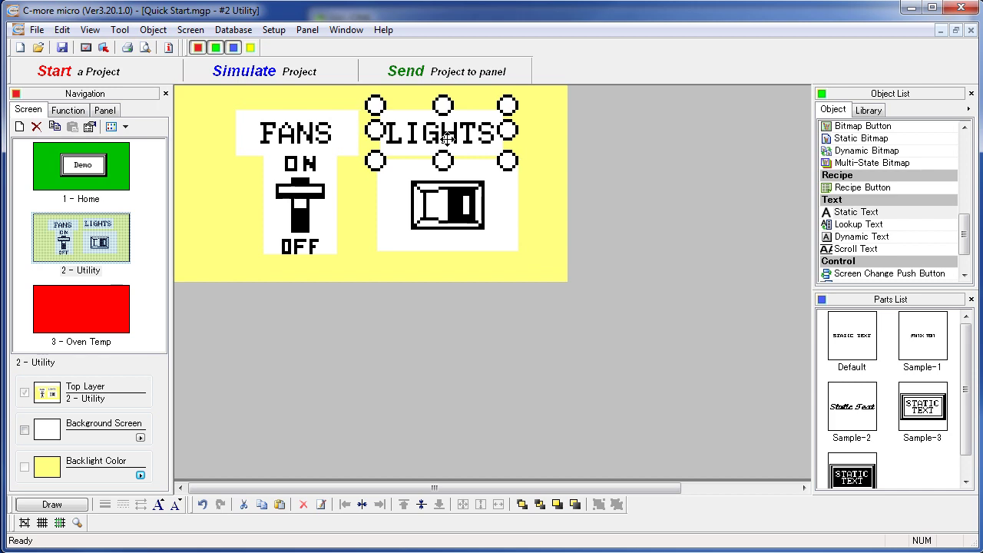
Move both switches and their FANS and LIGHTS labels slightly higher on the Utility screen.
left_click(286, 210)
left_click_drag(414, 135, 414, 128)
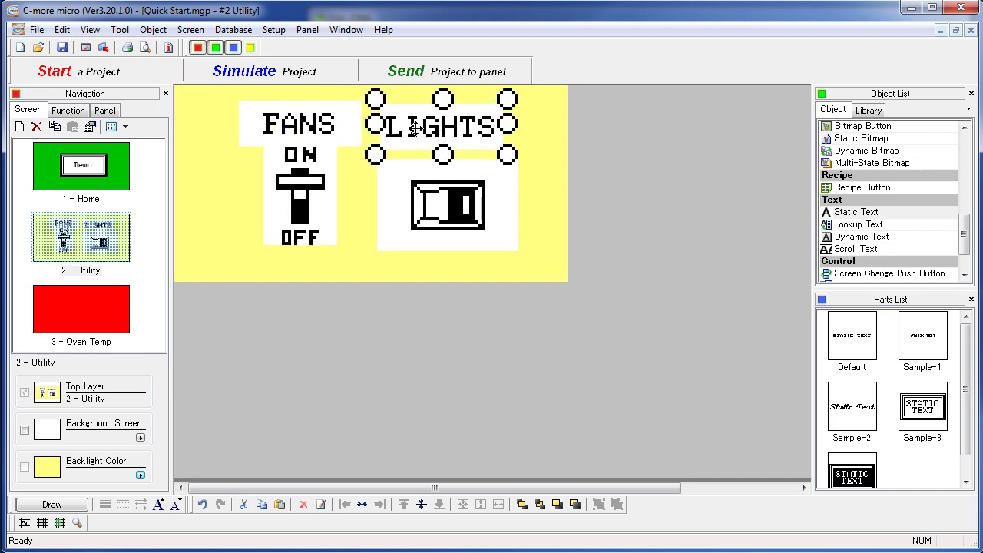
left_click_drag(432, 170, 430, 161)
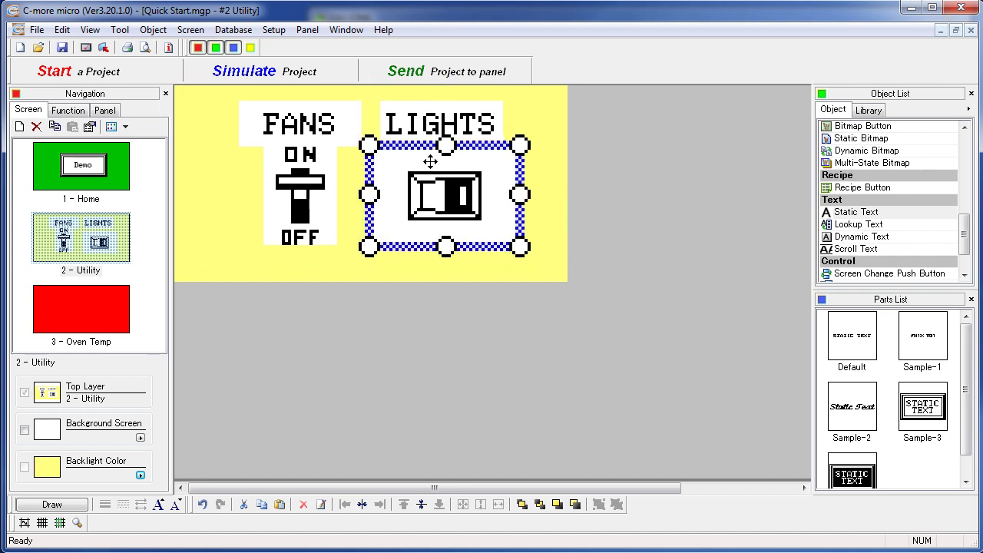
left_click(575, 236)
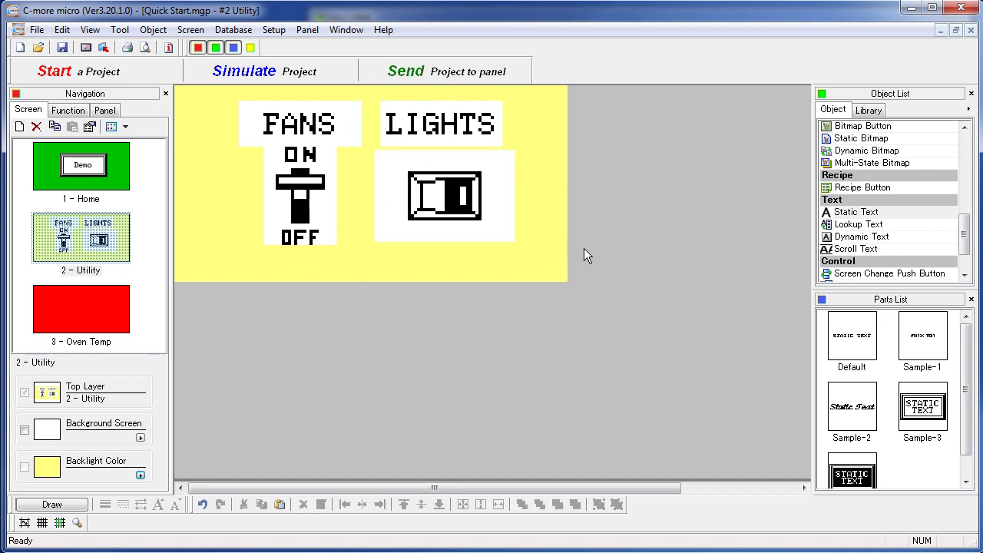
Place an analog meter on the Oven Temp screen.
left_click(90, 319)
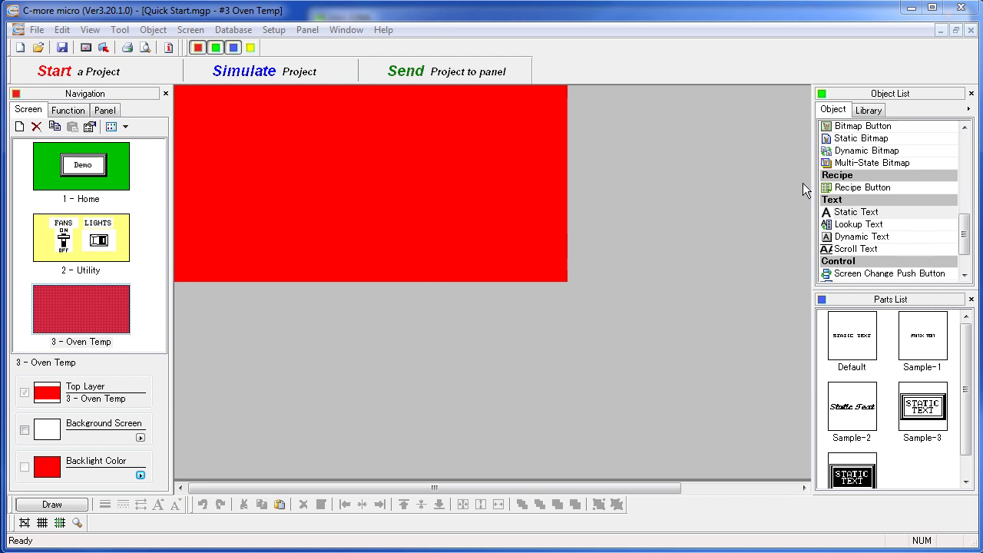
scroll(883, 231, "up", 4)
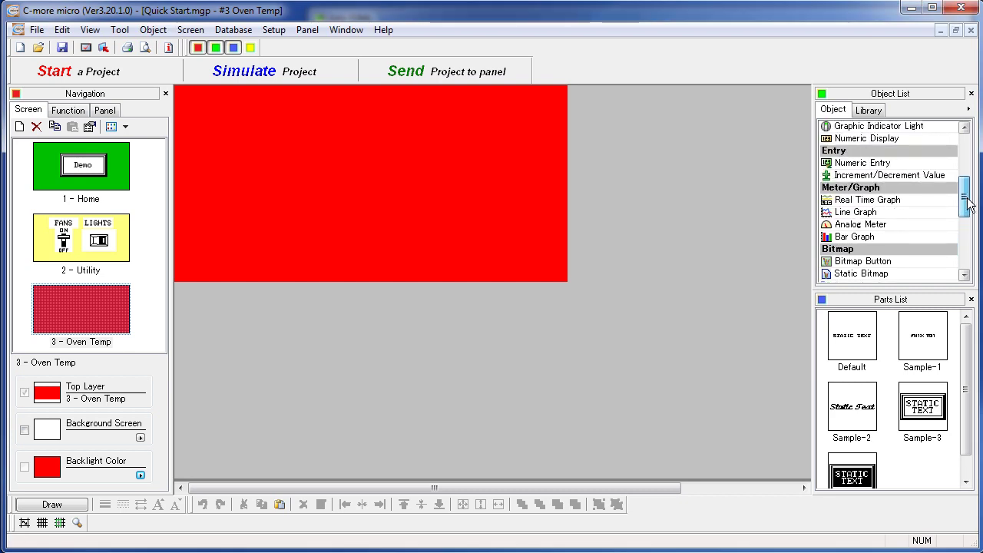
left_click_drag(852, 228, 631, 223)
left_click_drag(291, 149, 325, 168)
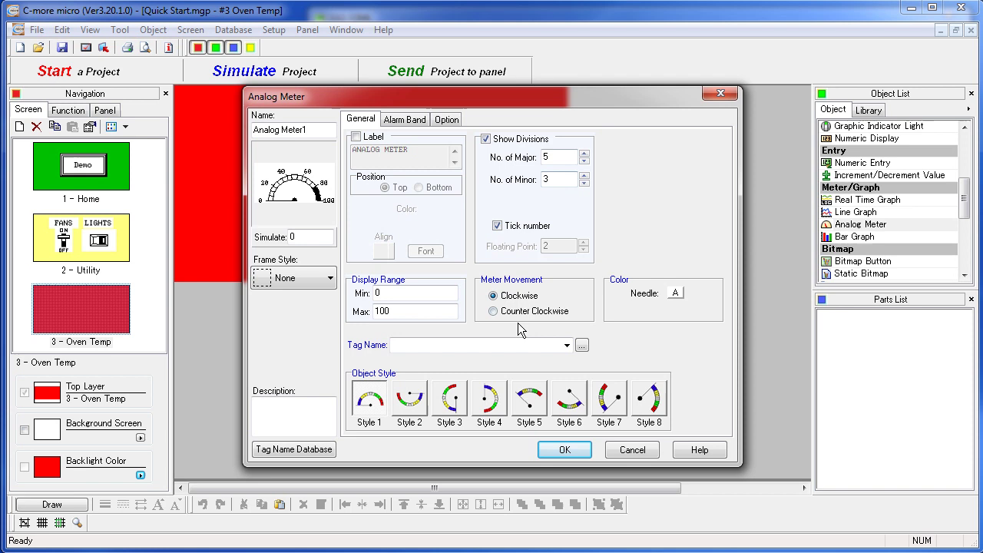
Start a new tag for the analog meter, named OVEN TEMP with data type Unsigned int 16.
left_click(567, 345)
left_click(567, 346)
left_click(581, 346)
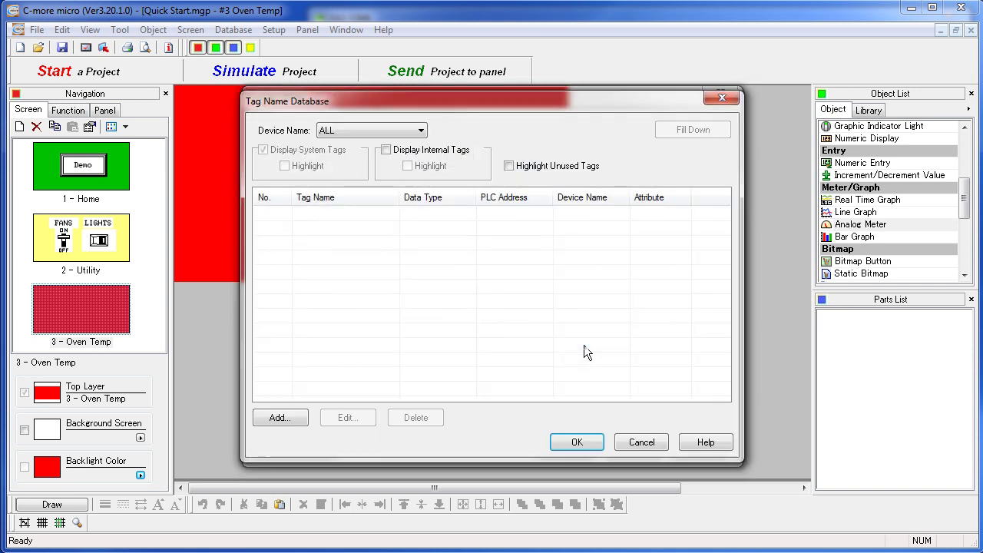
left_click(293, 420)
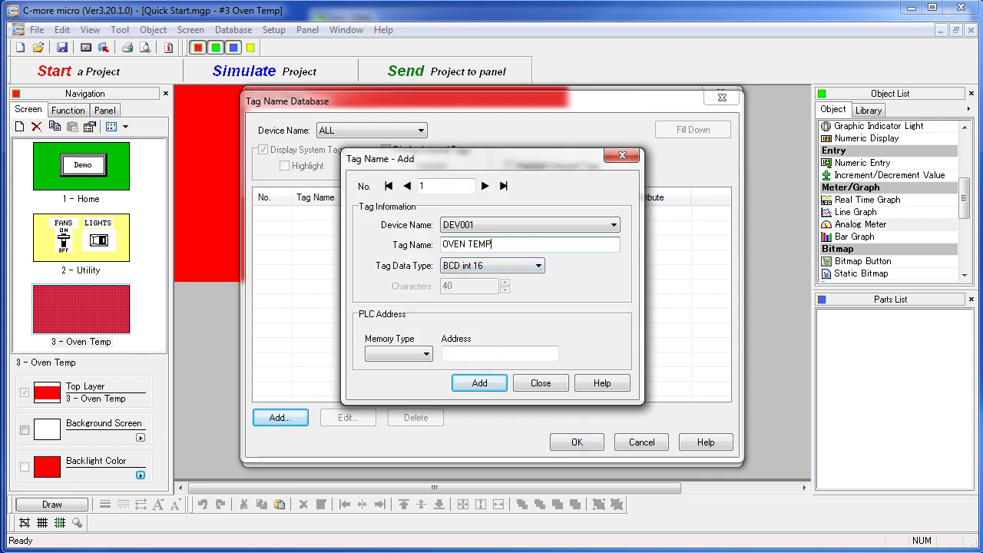
left_click(541, 265)
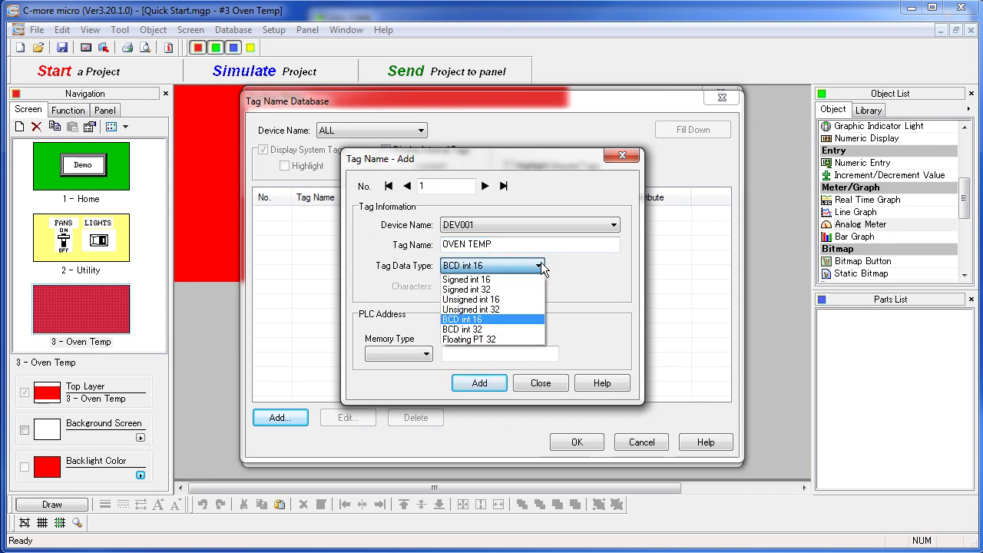
left_click(488, 299)
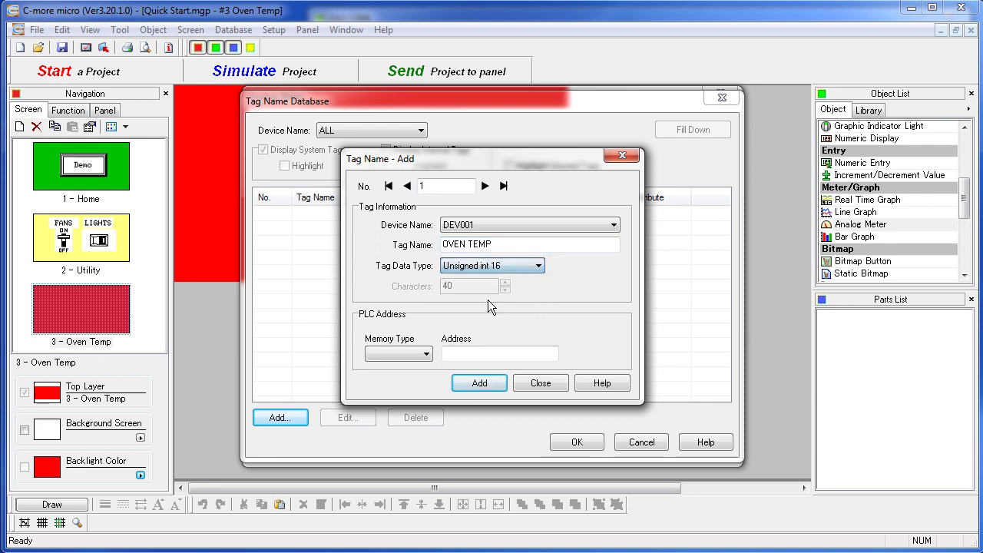
Give the OVEN TEMP tag memory type DS and address 200, add it, and assign it to the analog meter.
left_click(427, 355)
left_click(386, 377)
left_click(462, 354)
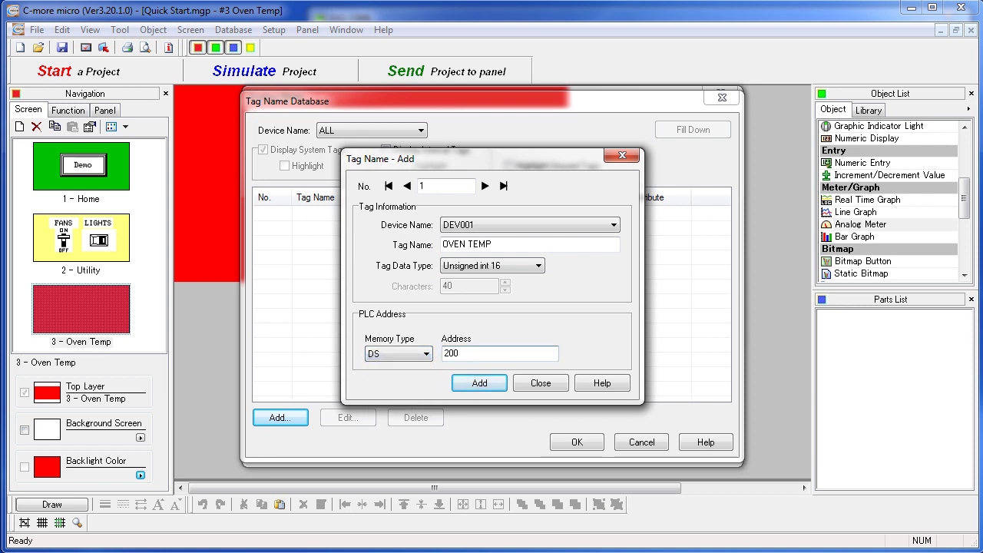
left_click(477, 384)
left_click(545, 385)
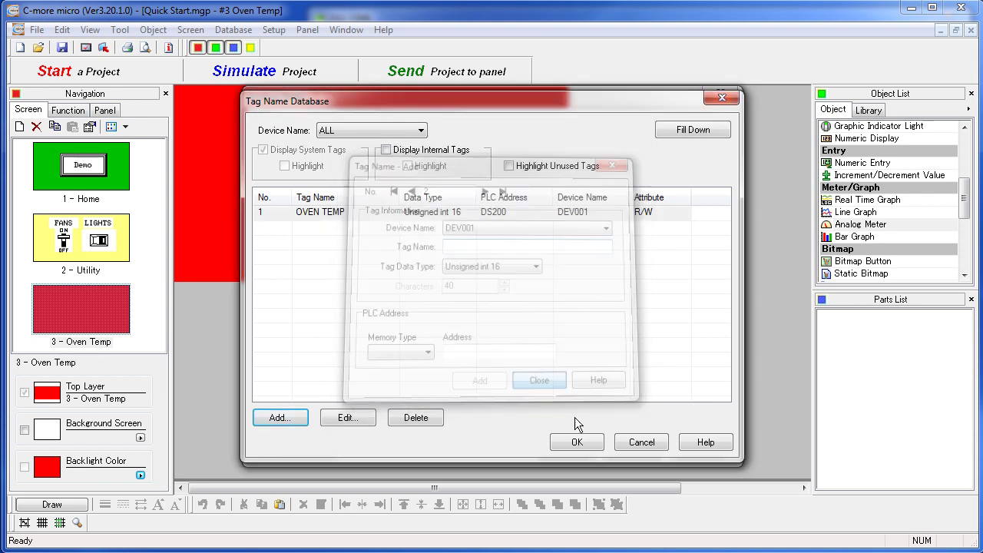
left_click(590, 445)
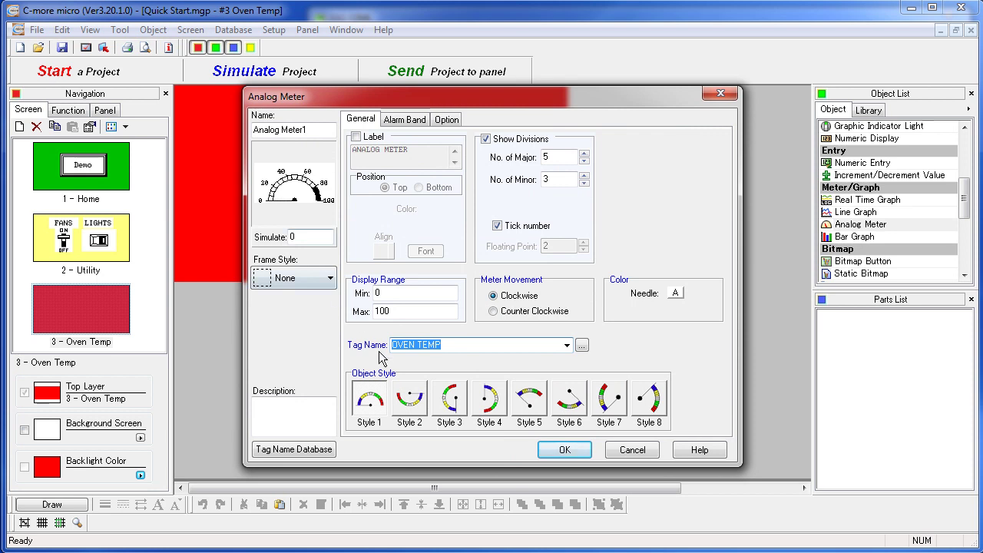
left_click(564, 450)
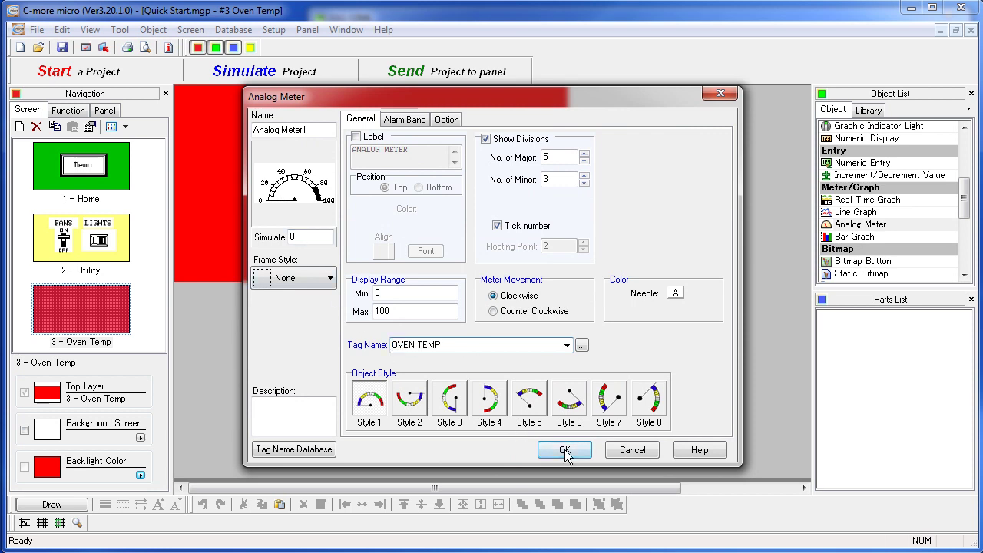
Shrink the analog meter and centre it on the Oven Temp screen, leaving a red margin around it.
left_click_drag(474, 296, 371, 241)
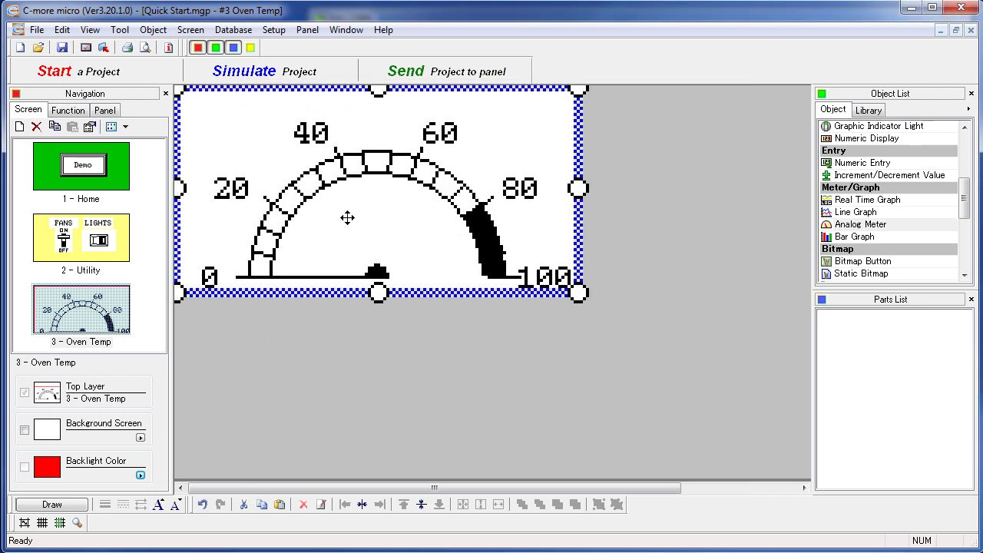
left_click_drag(574, 92, 538, 149)
left_click_drag(410, 207, 425, 179)
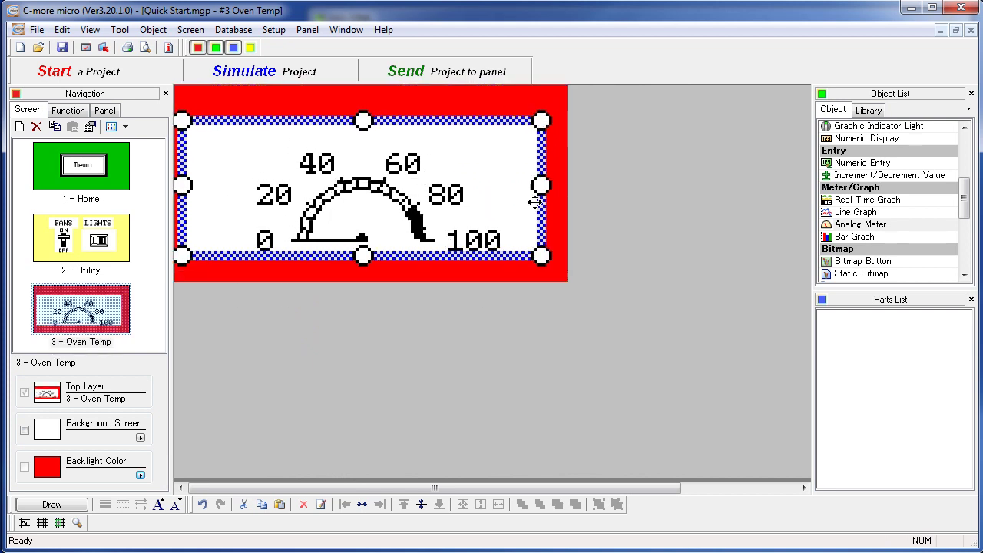
left_click_drag(540, 185, 529, 185)
left_click_drag(361, 215, 369, 215)
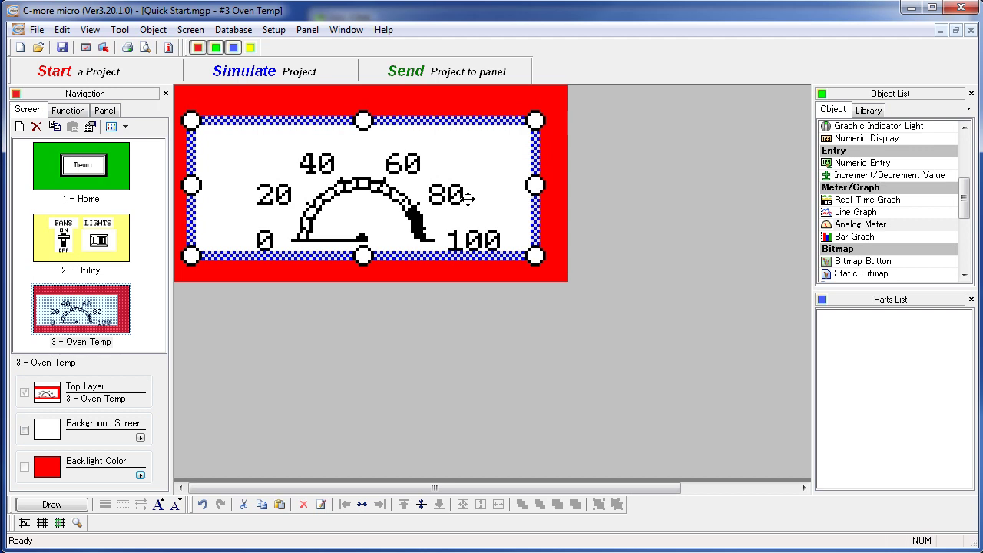
Place a static text reading "OVEN TEMPERATURE" over the upper part of the Oven Temp screen.
left_click_drag(964, 211, 967, 243)
left_click(849, 224)
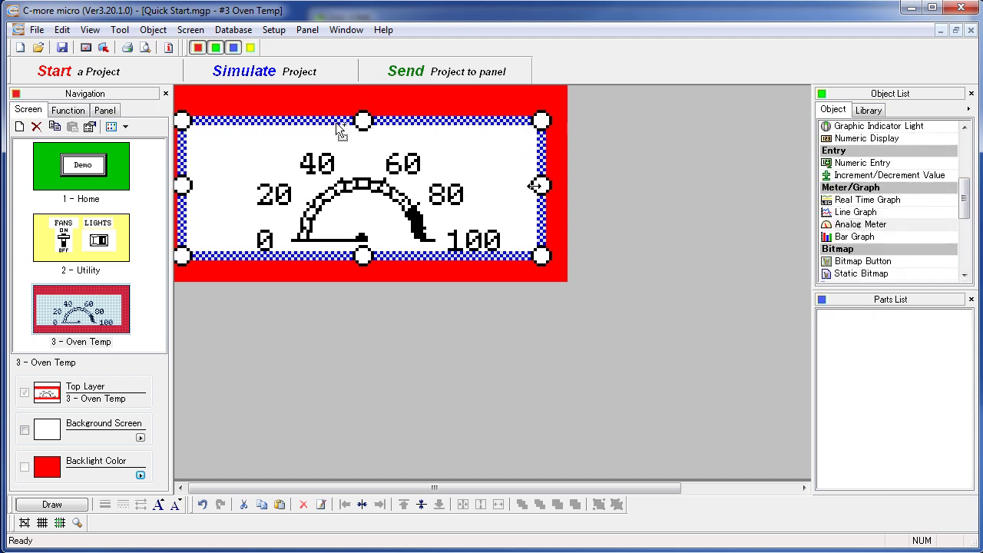
left_click(248, 97)
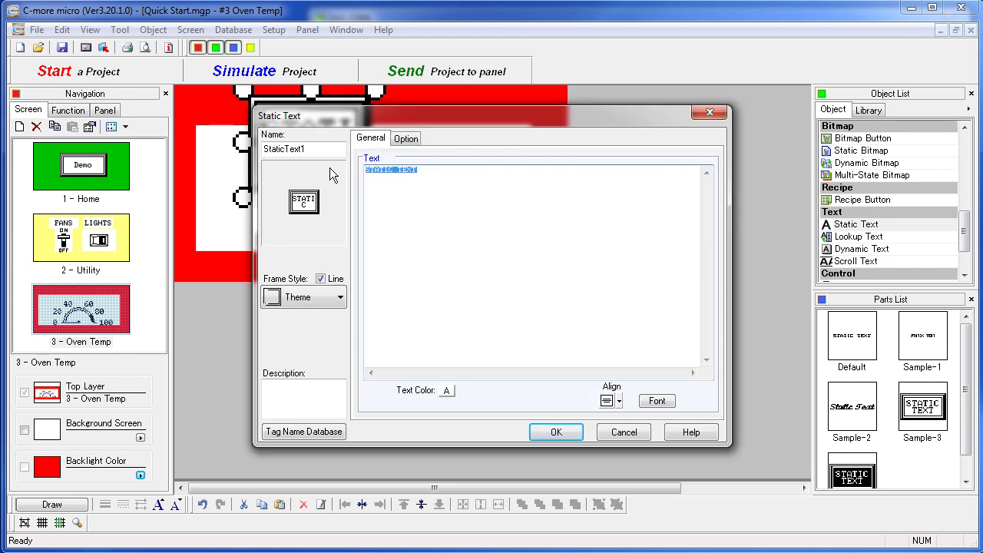
type("0VEN")
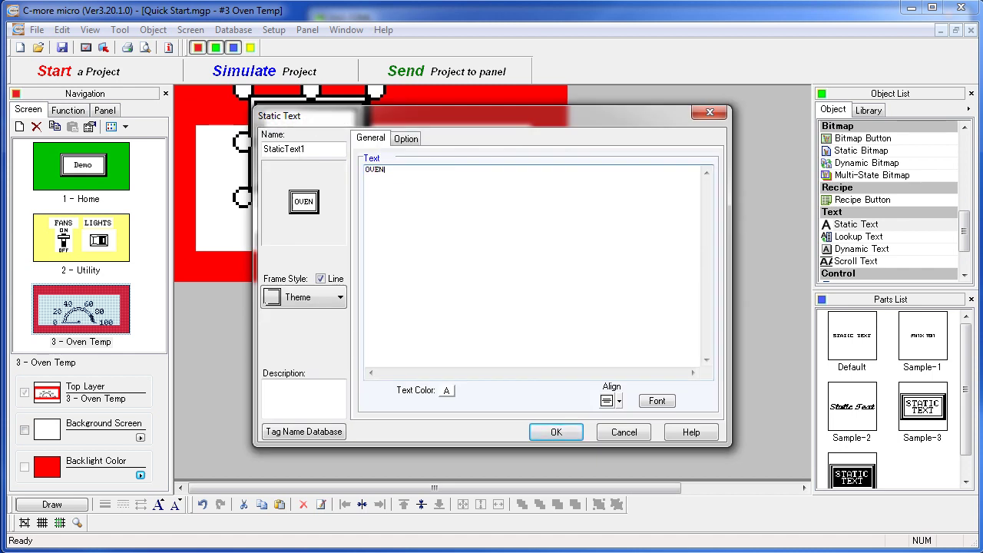
type(" TEMPERATURE")
left_click(558, 431)
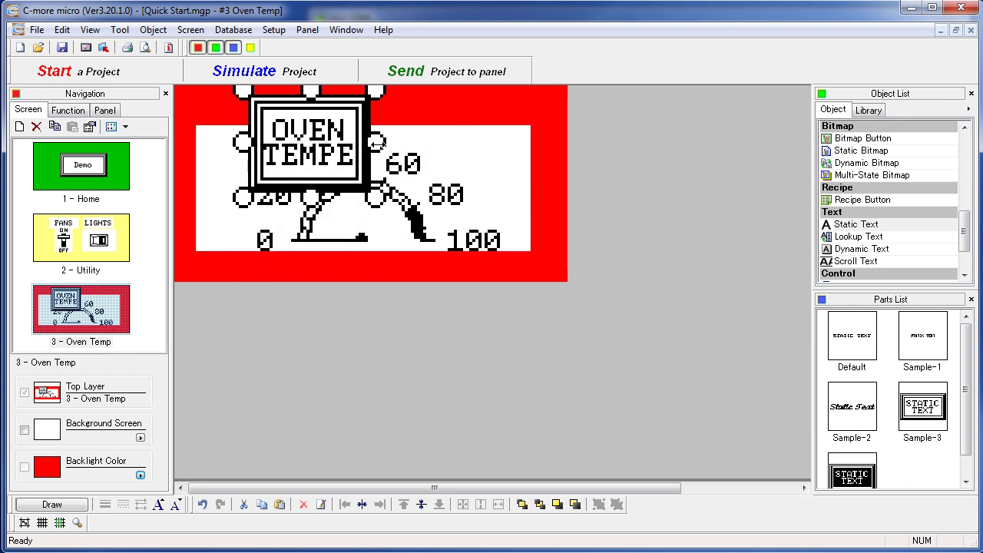
Widen the OVEN TEMPERATURE text until it fits on one line and set its frame style to None.
left_click_drag(382, 142, 540, 141)
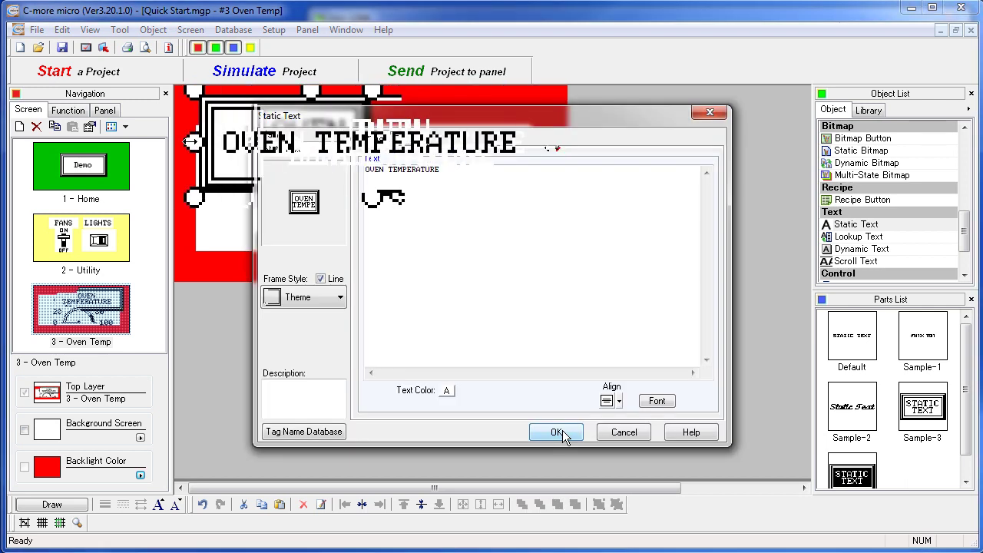
left_click_drag(192, 141, 179, 141)
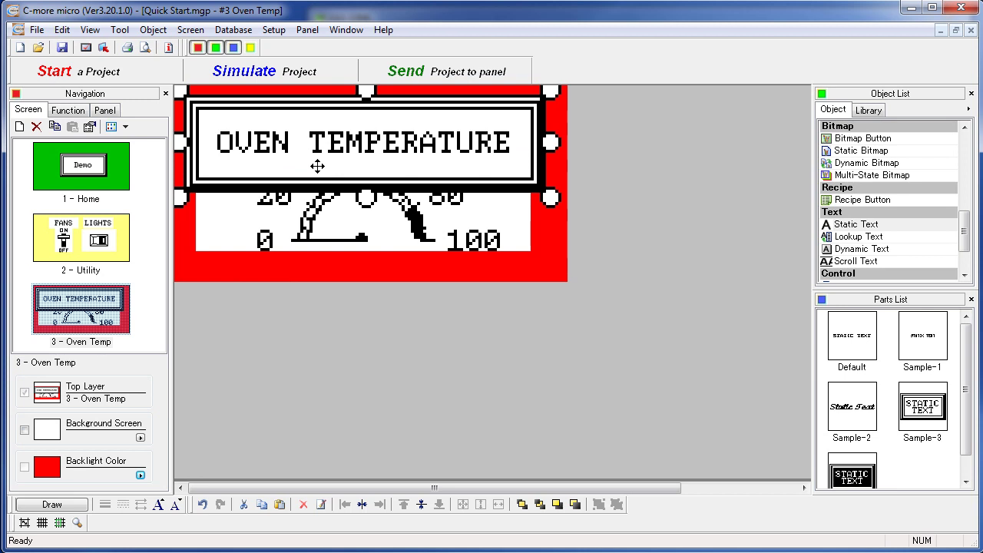
double_click(317, 169)
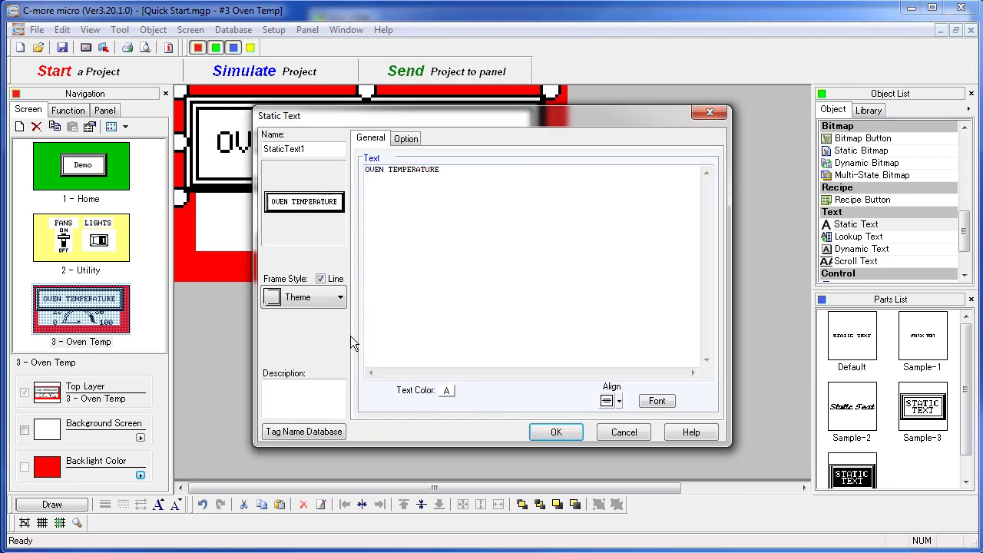
left_click(340, 298)
scroll(339, 343, "up", 1)
left_click(300, 319)
left_click(556, 433)
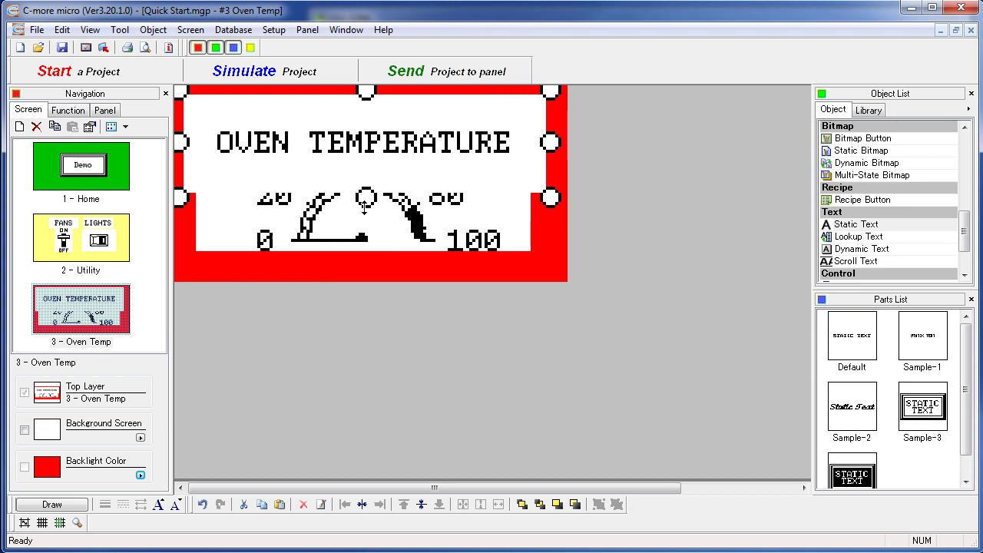
Reduce the OVEN TEMPERATURE text's height to fit above the meter scale and shorten the meter slightly from its lower edge.
left_click_drag(366, 197, 371, 108)
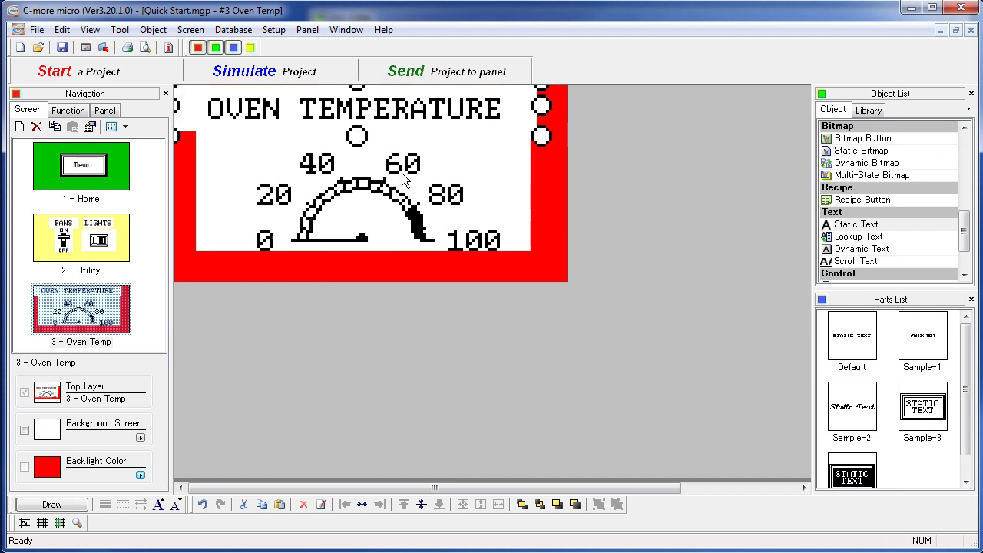
left_click(393, 203)
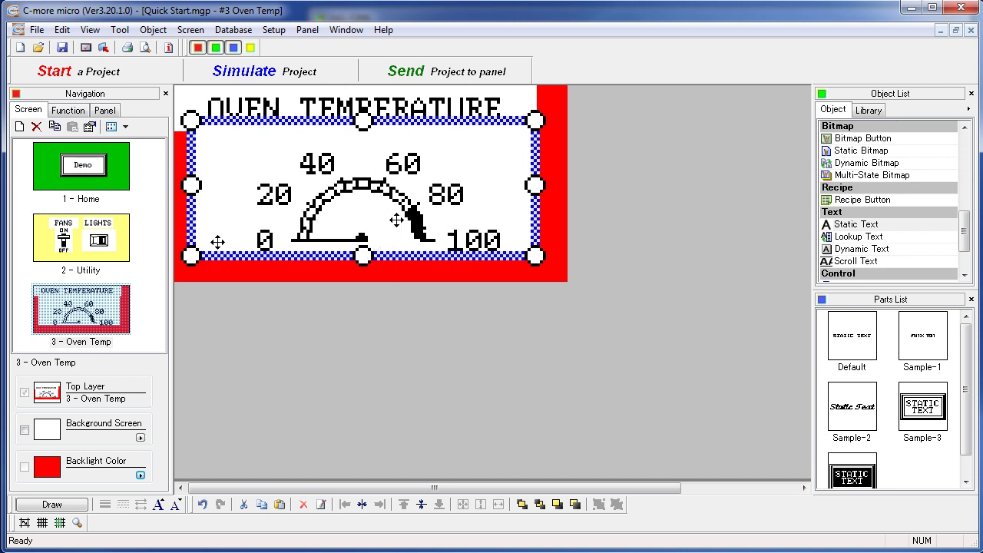
left_click_drag(362, 254, 364, 256)
left_click_drag(362, 254, 362, 247)
left_click(565, 306)
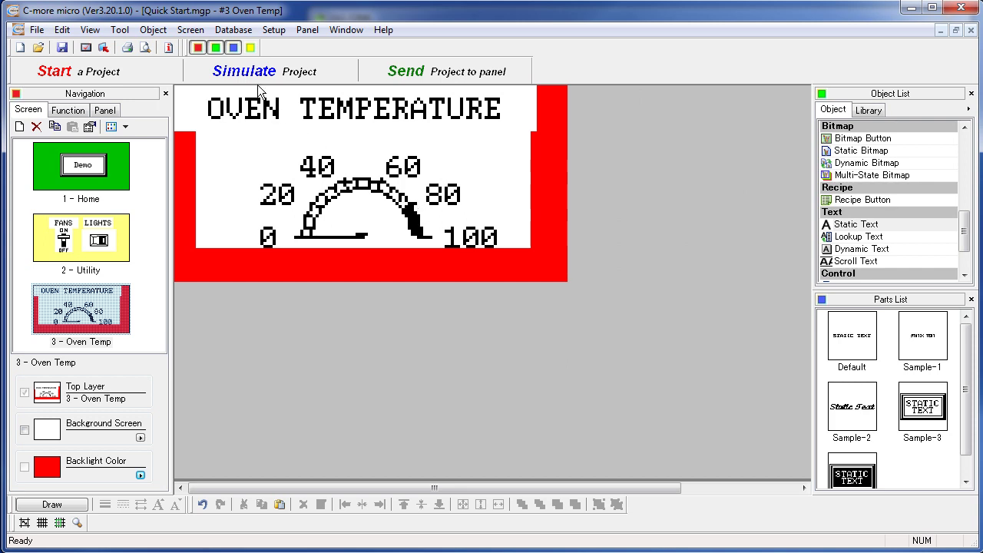
Create a priority 01 alarm that triggers when the OVEN TEMP tag is greater than 80.
left_click(274, 29)
left_click(305, 100)
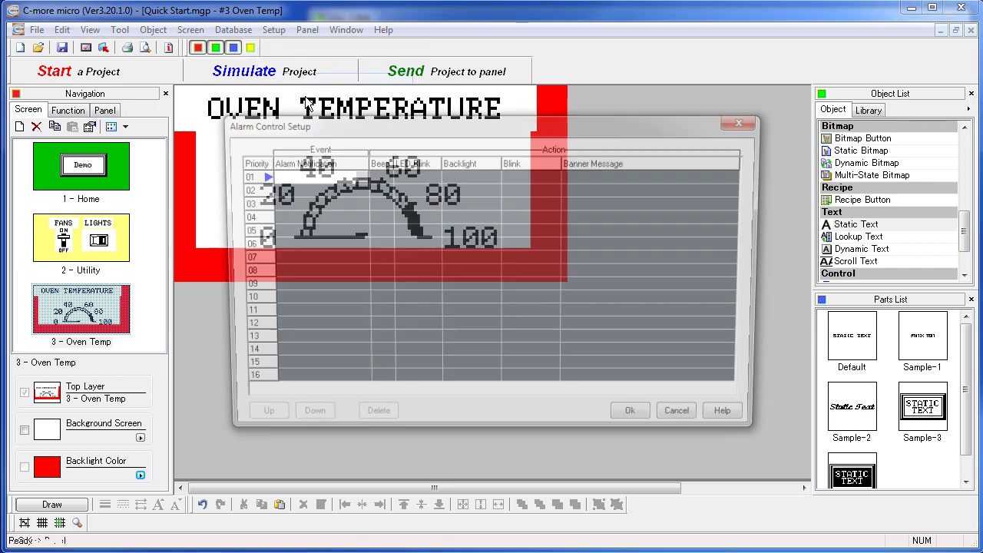
left_click(357, 176)
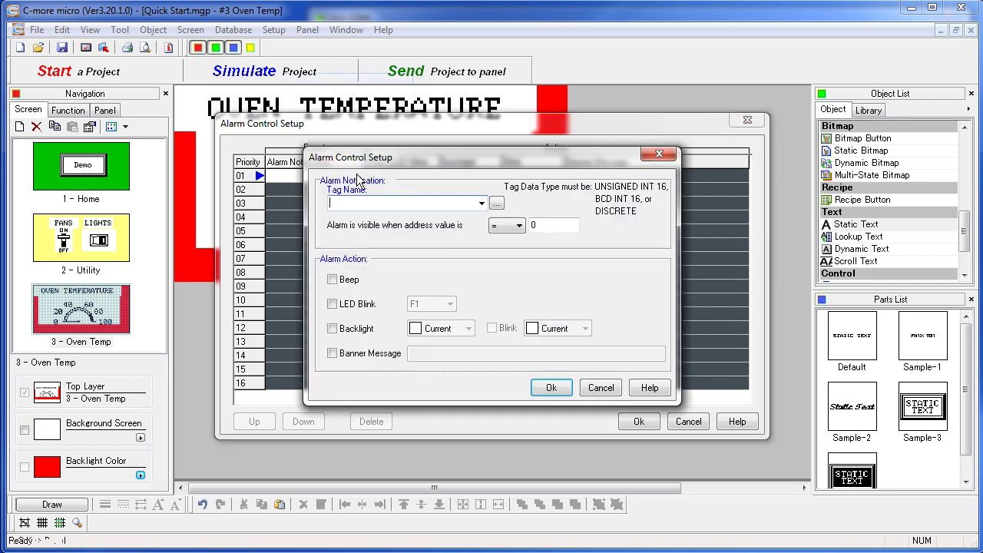
left_click(482, 202)
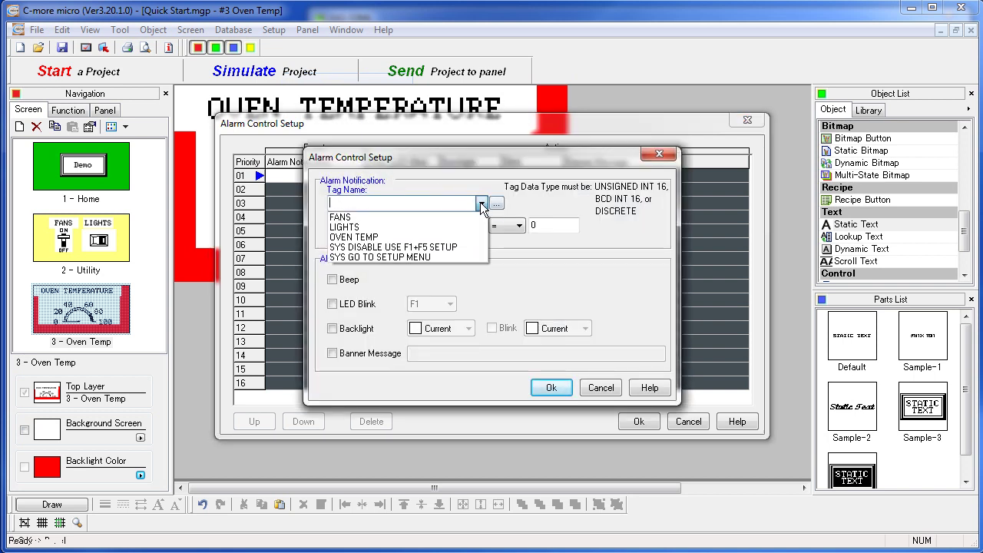
left_click(365, 240)
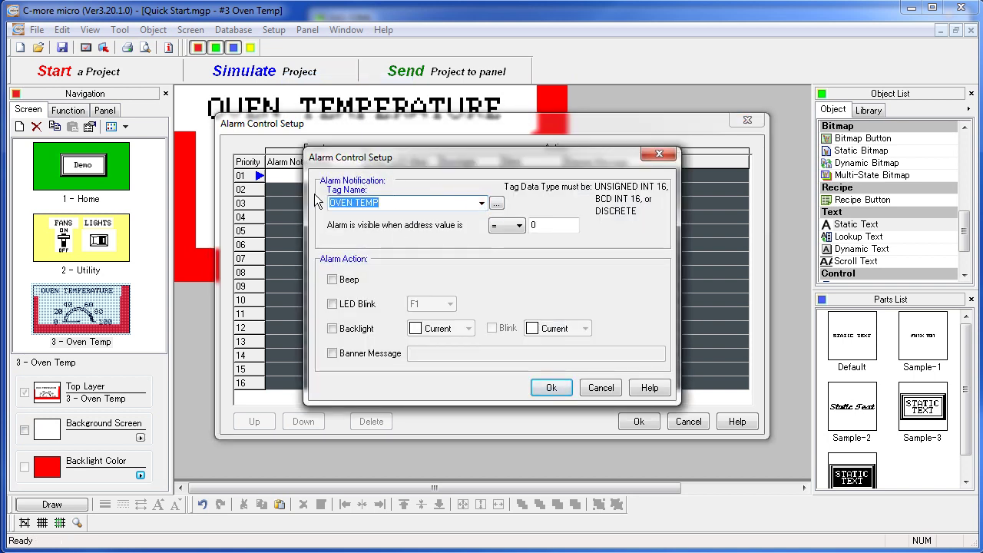
left_click(518, 226)
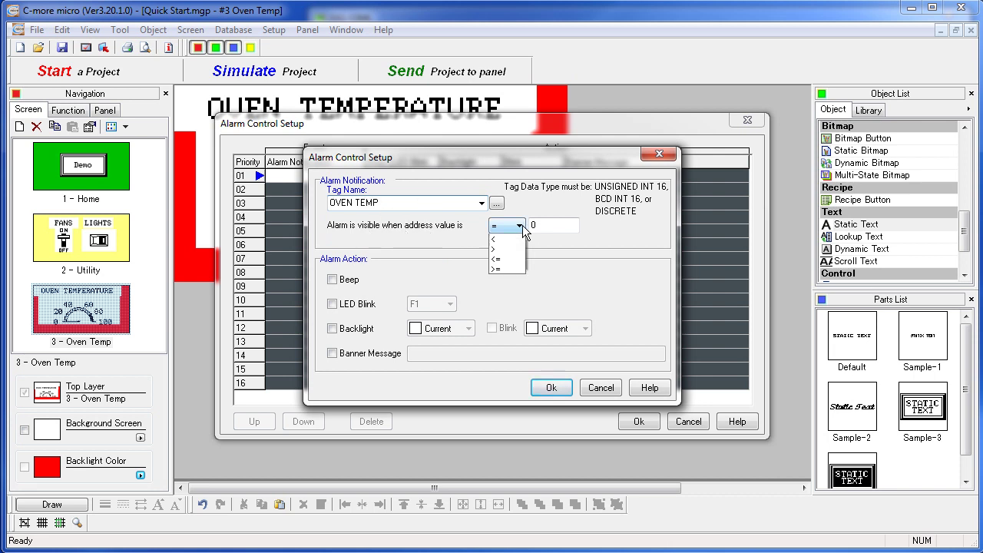
left_click(500, 269)
left_click(554, 224)
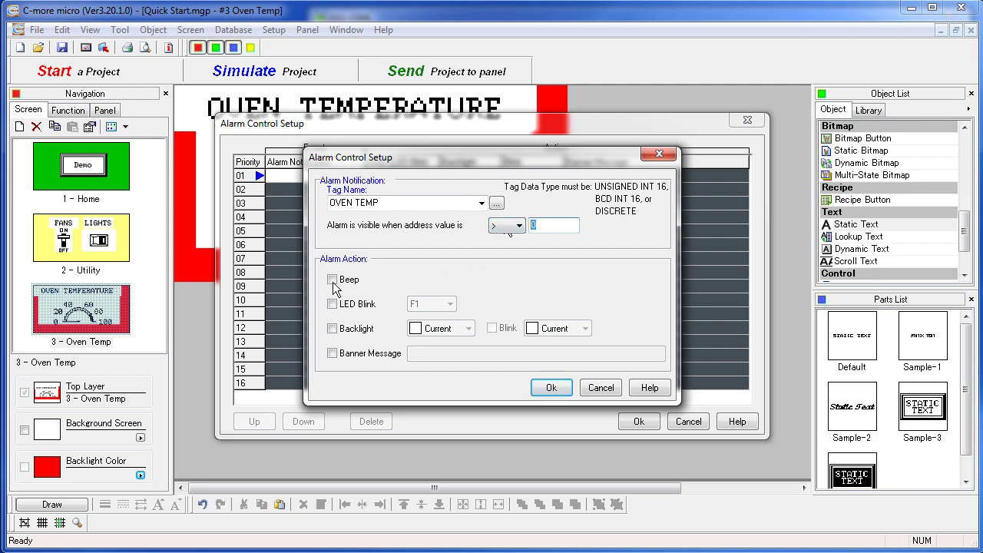
Set the alarm's actions to beep and a yellow backlight blinking amber, and save the alarm setup.
left_click(333, 327)
left_click(469, 328)
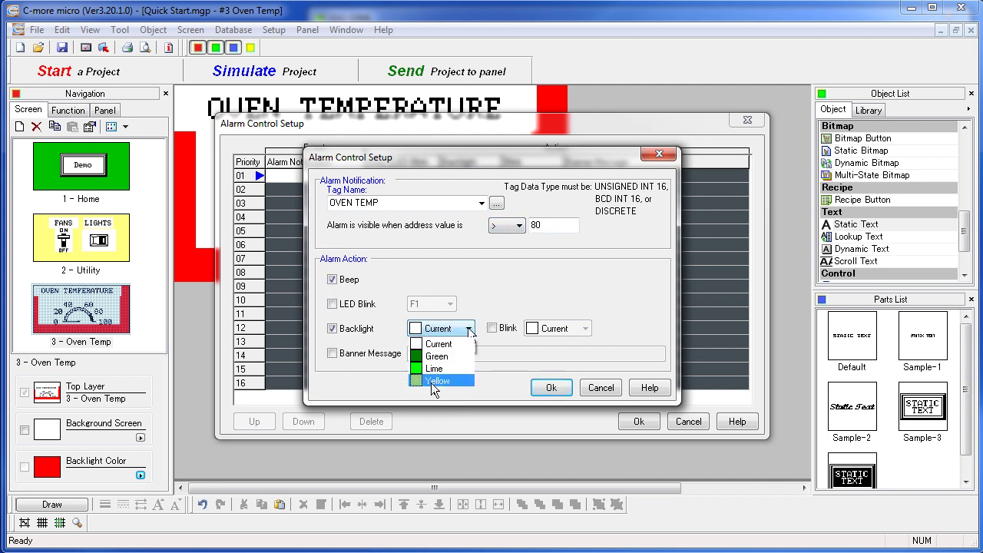
left_click(439, 380)
left_click(492, 328)
left_click(593, 336)
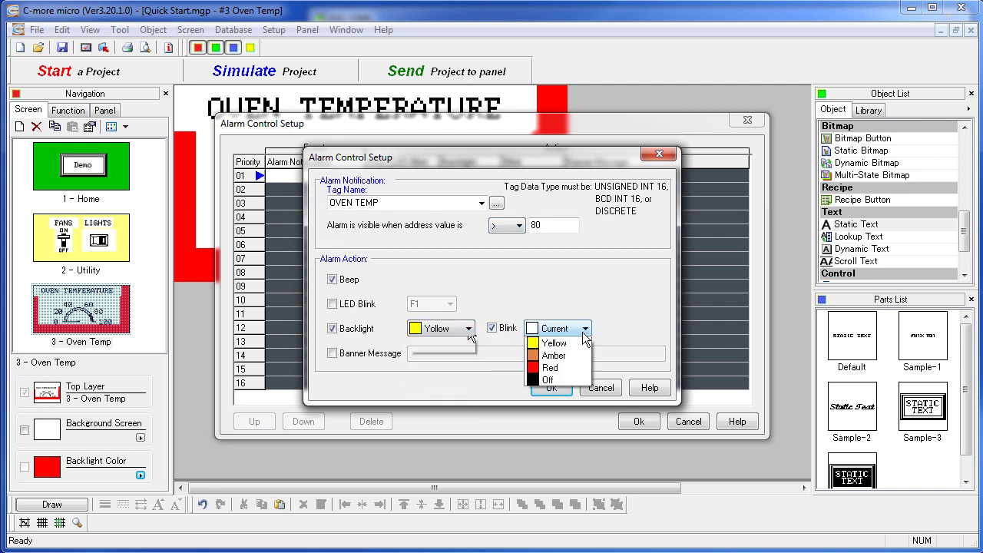
left_click(554, 388)
left_click(552, 388)
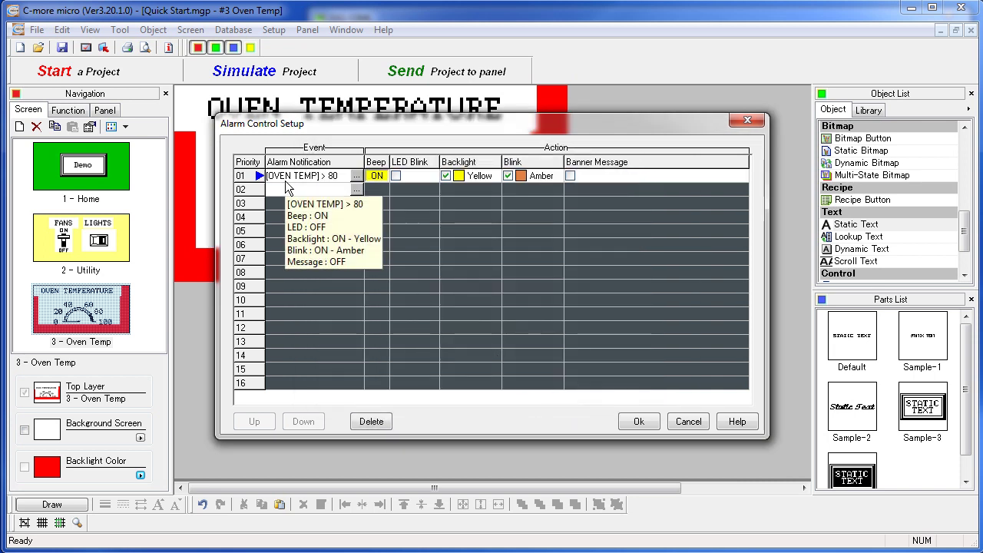
left_click(638, 421)
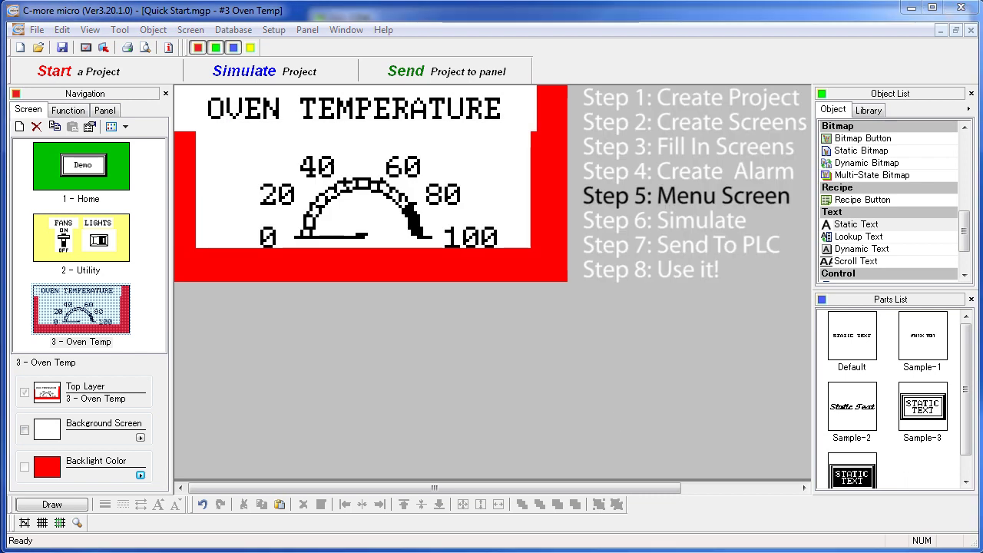
Create a new screen numbered 100 and named Menu, keeping the green background color.
left_click(21, 128)
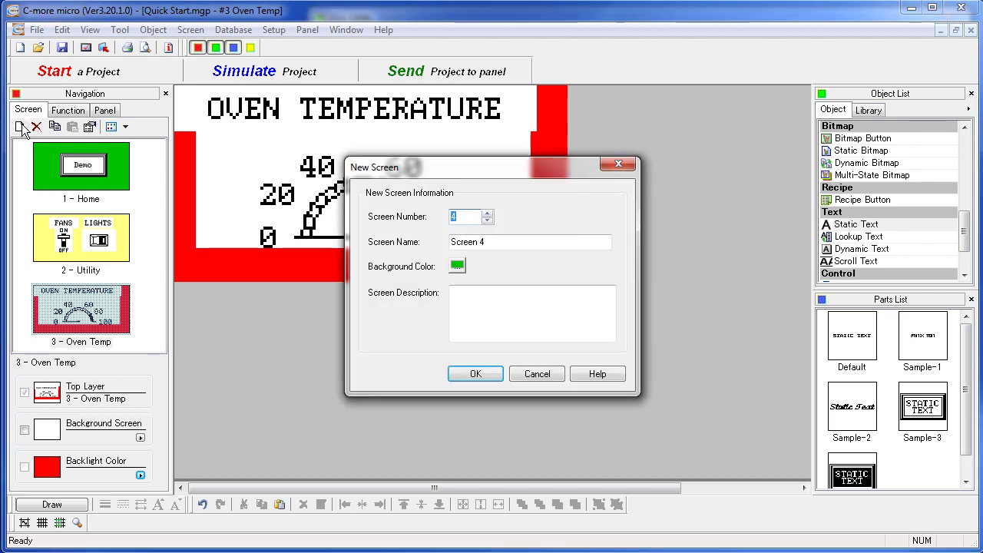
double_click(454, 215)
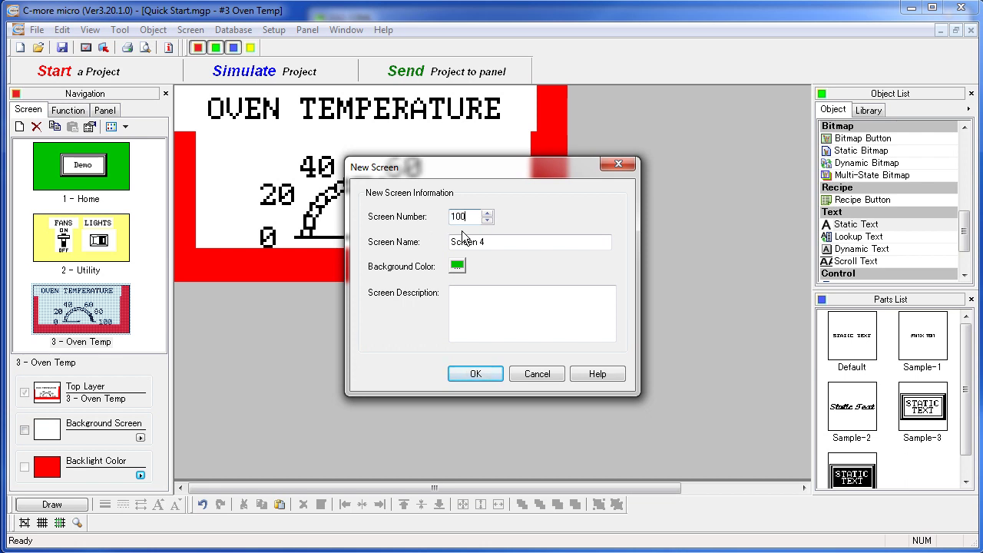
key("Tab")
type("M")
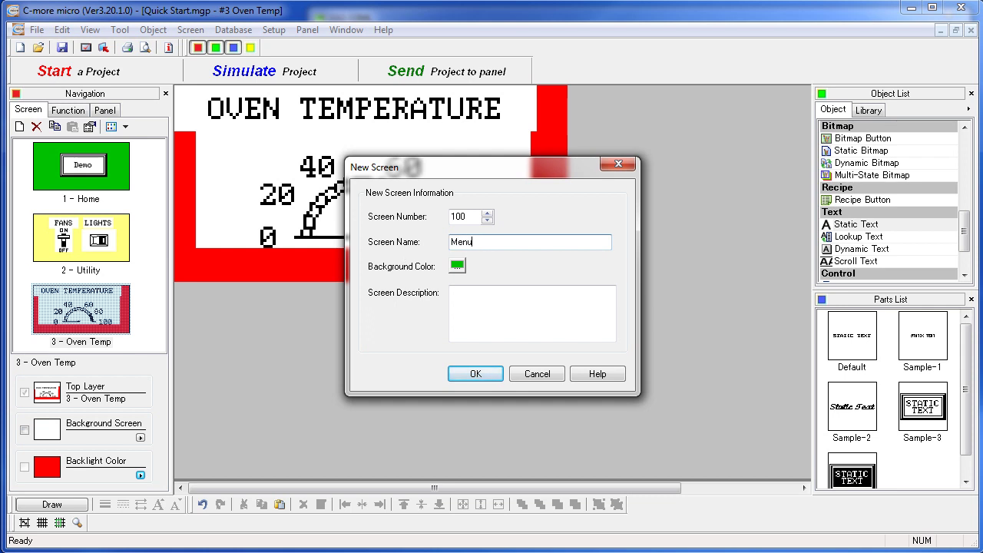
left_click(477, 371)
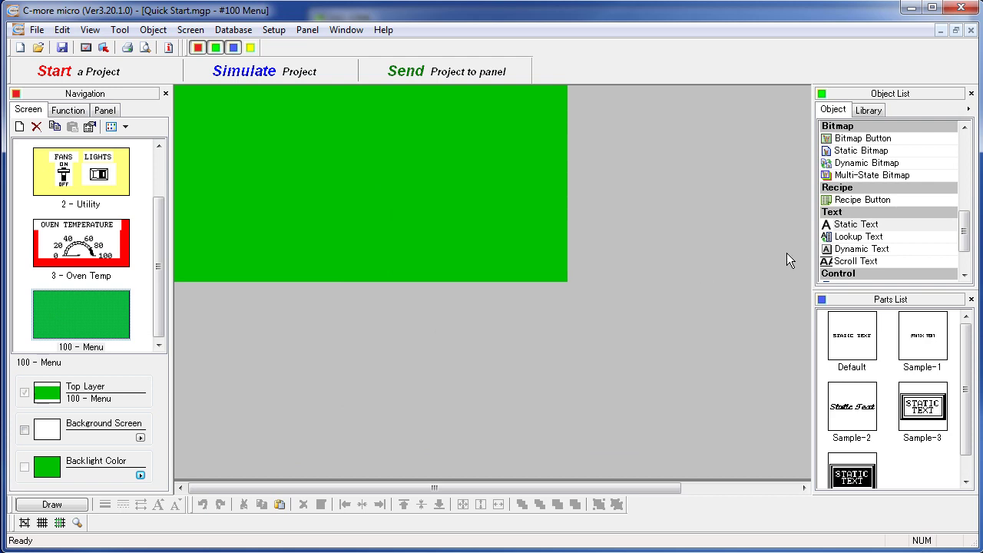
Place a Function object along the Menu screen's lower edge and make F1 change to screen 001 - Home.
left_click_drag(967, 229, 966, 254)
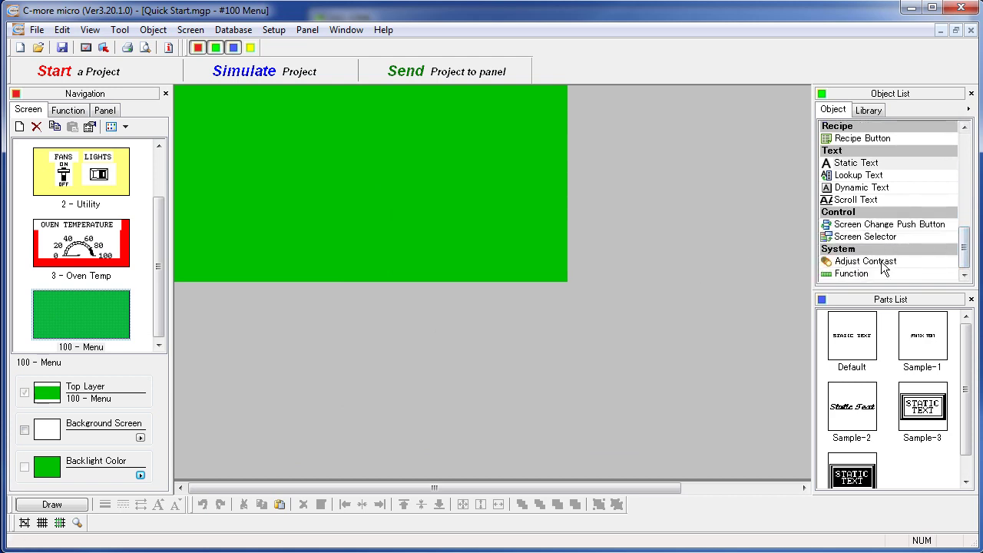
left_click(853, 274)
left_click(259, 253)
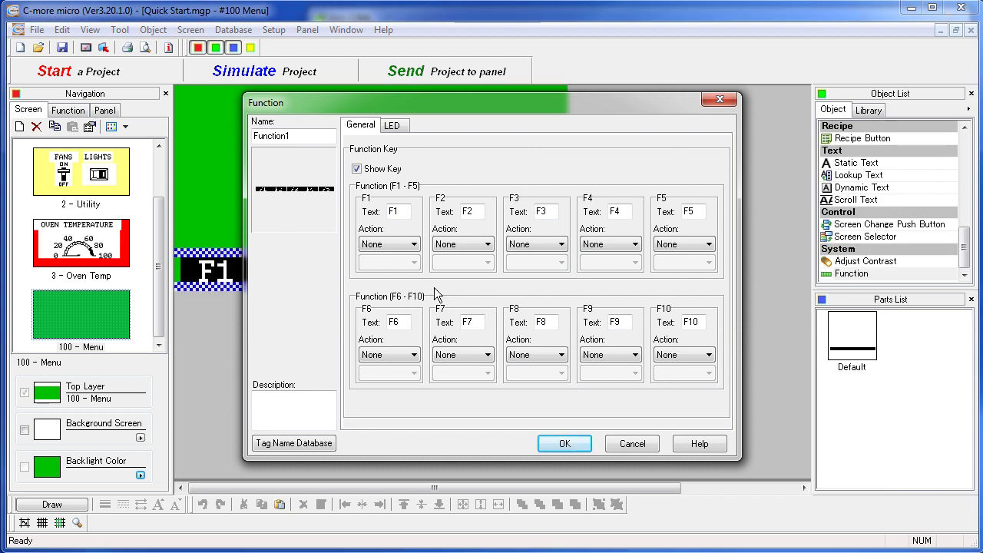
left_click(416, 243)
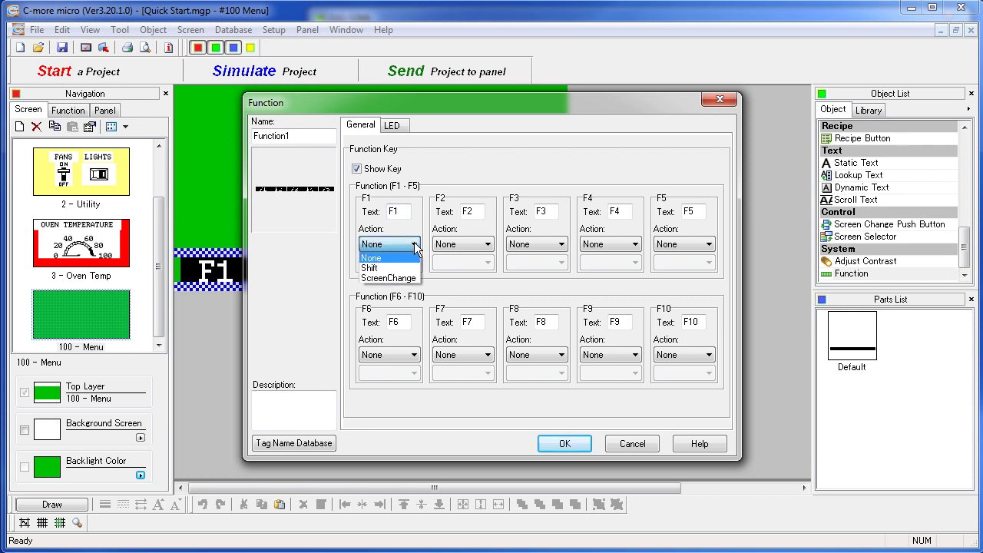
left_click(399, 281)
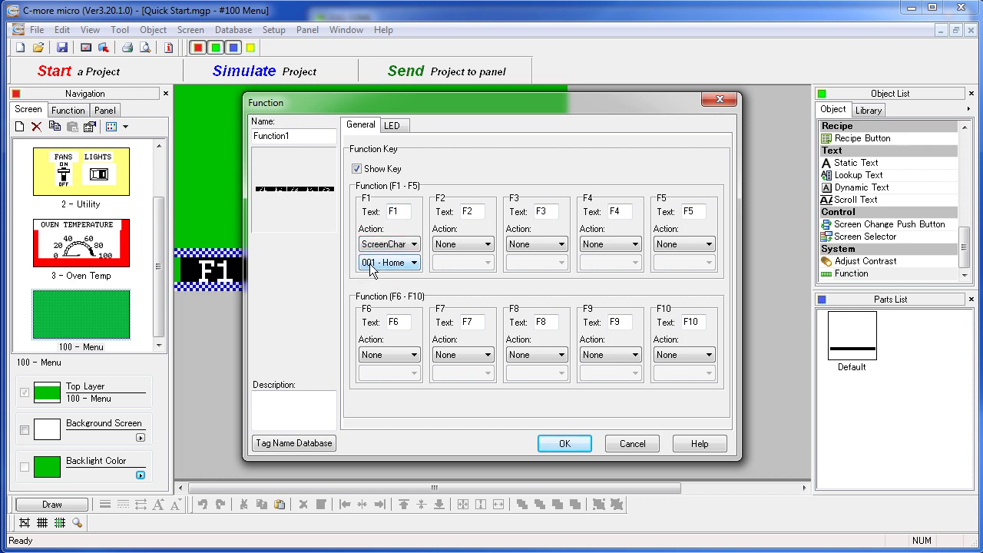
Make F3 change to screen 002 - Utility and F5 to the 003 Oven Temp screen, and label F1 as Hme.
left_click(561, 244)
left_click(536, 277)
left_click(562, 263)
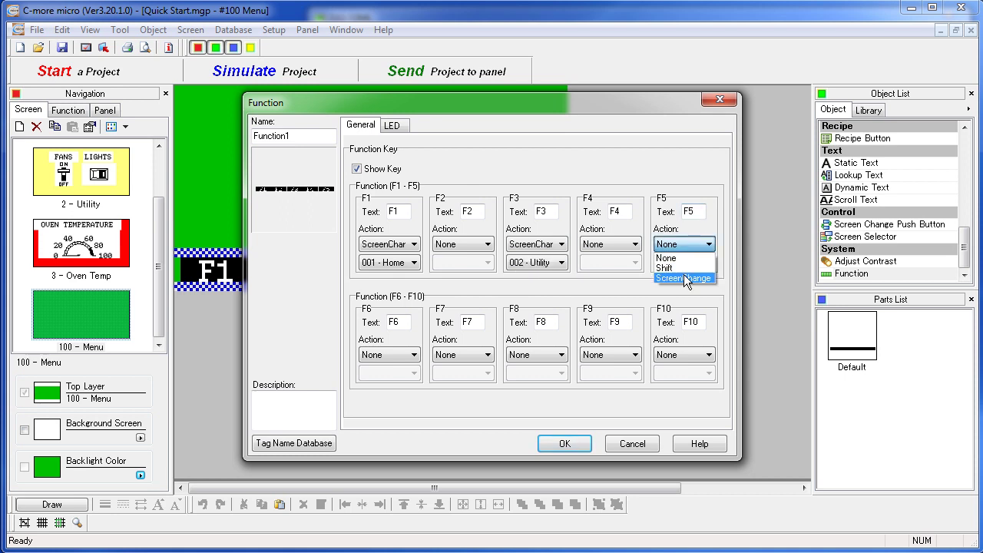
left_click(685, 277)
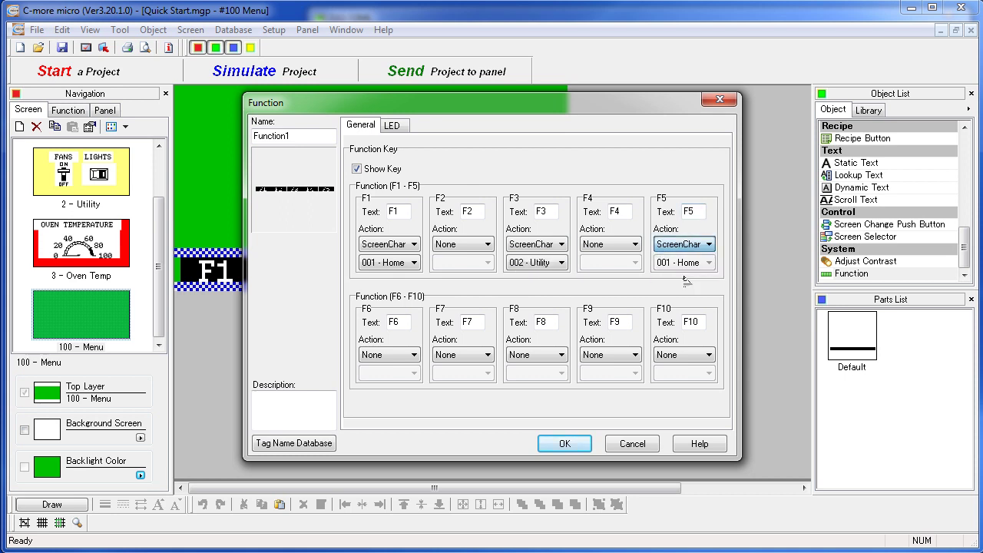
left_click(710, 263)
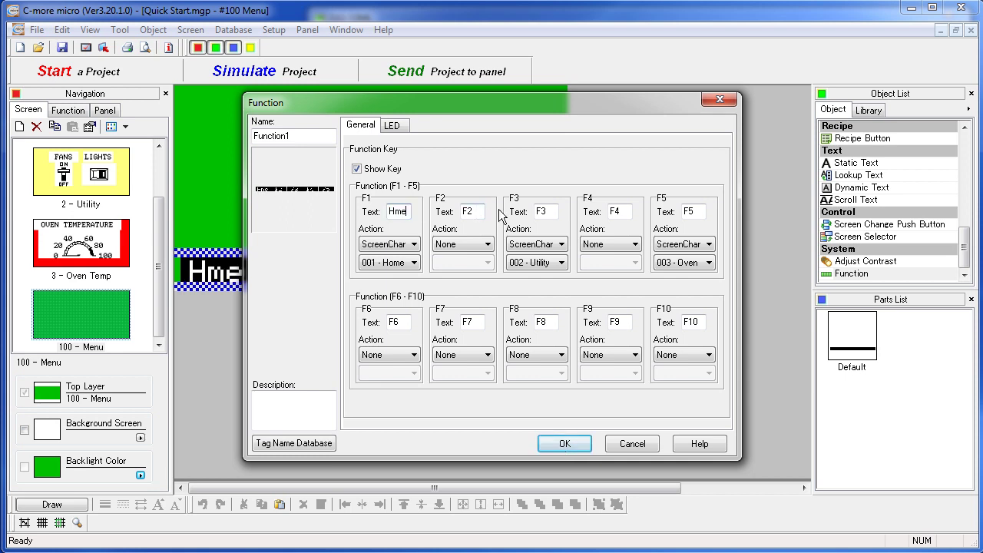
Clear the F2 and F4 labels, label F3 as UTL and F5 as TMP, and accept the function key setup.
left_click_drag(481, 107, 717, 171)
double_click(717, 275)
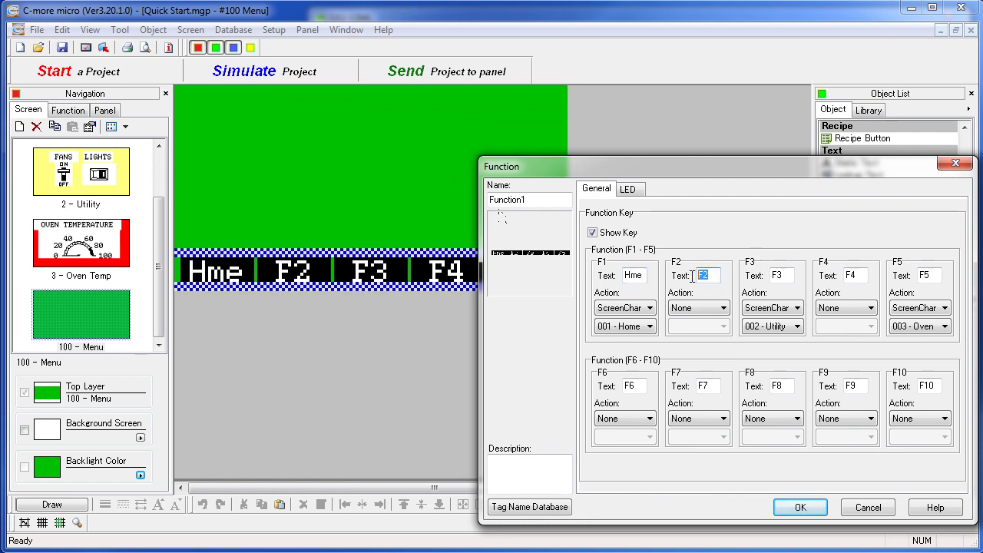
key("BackSpace")
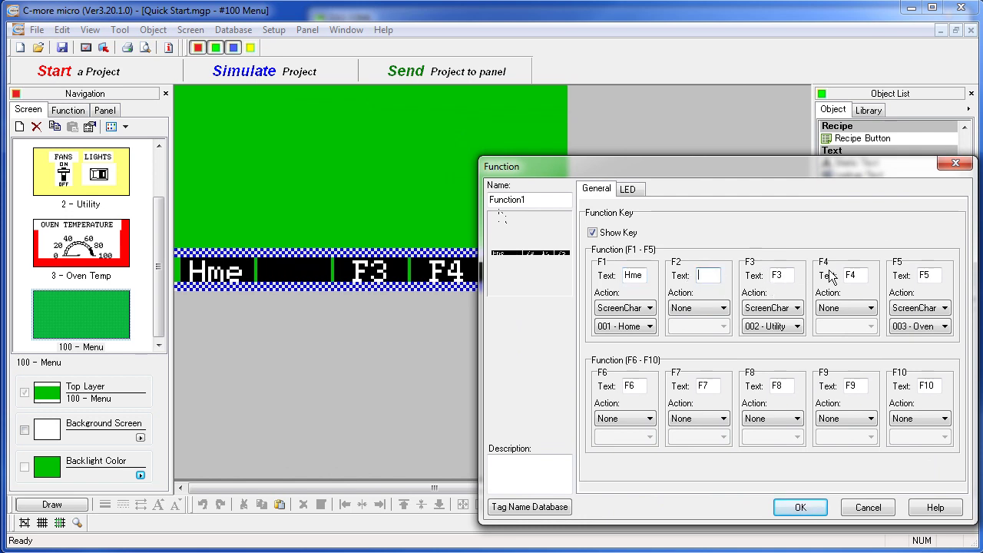
double_click(861, 275)
key("BackSpace")
double_click(782, 275)
type("UTL")
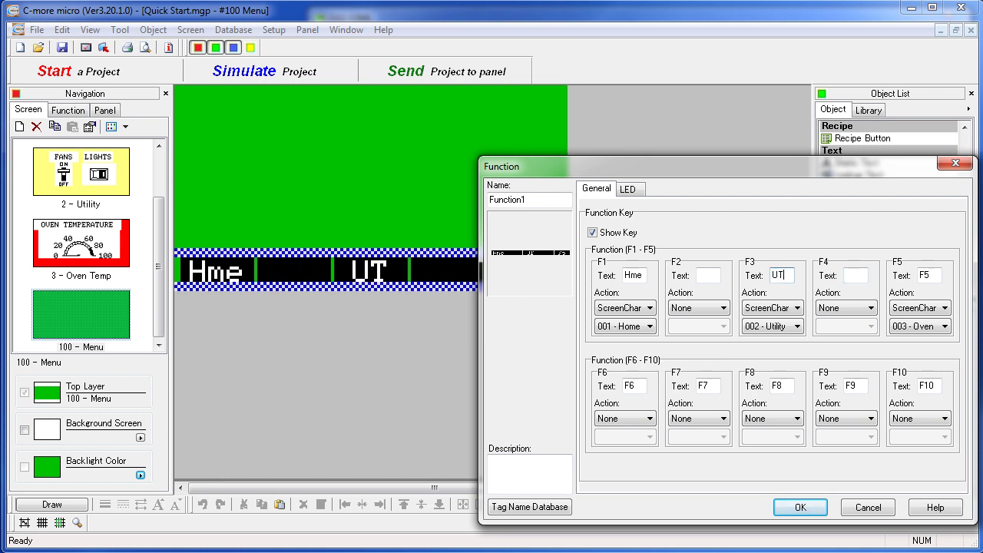
double_click(936, 274)
type("TMP")
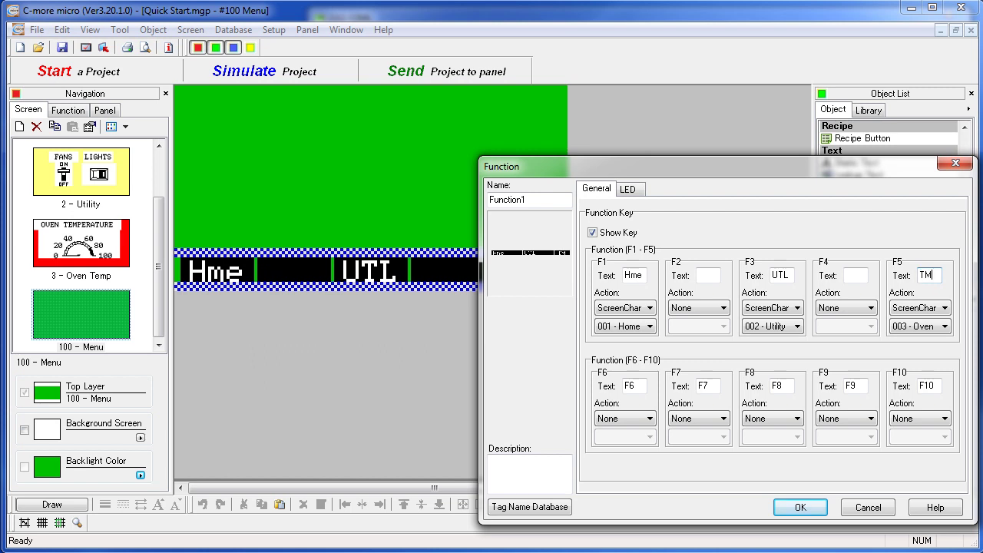
left_click(800, 507)
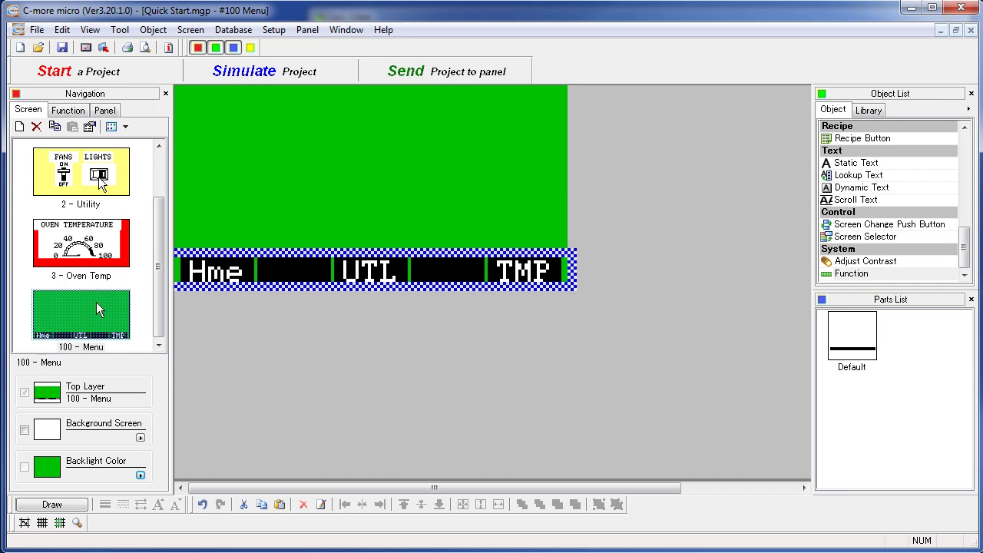
Assign 100 - Menu as the enabled background screen of the Oven Temp screen.
left_click(109, 255)
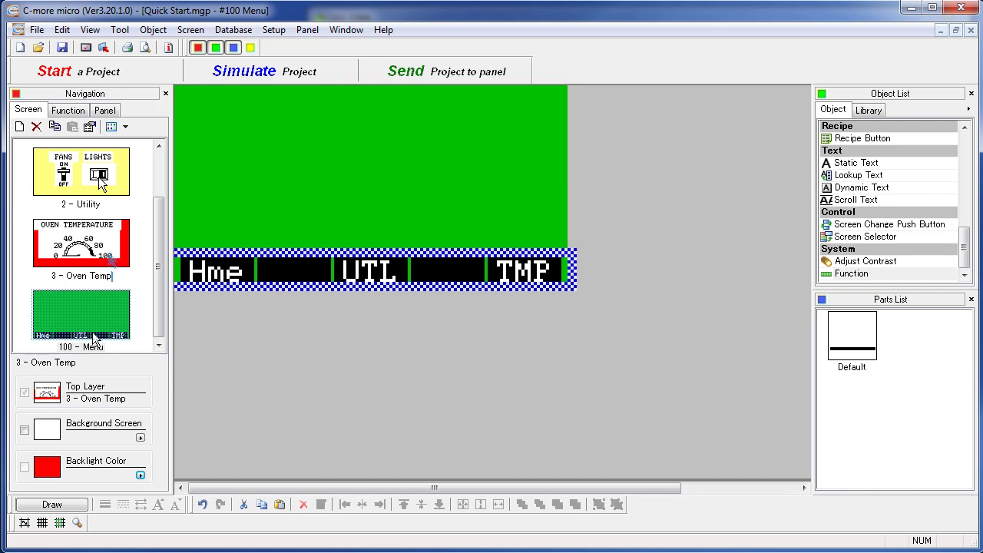
left_click(140, 436)
left_click(182, 413)
left_click(24, 431)
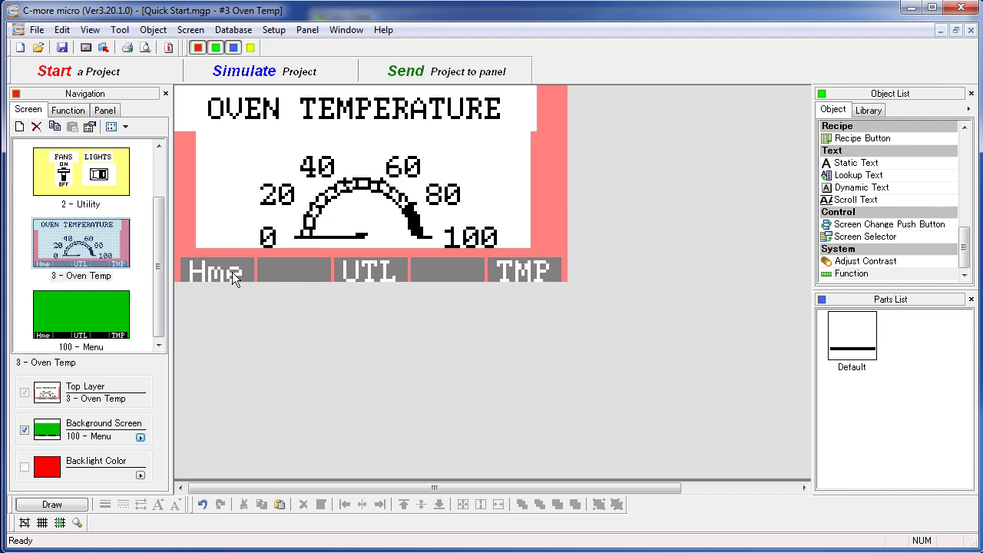
Assign 100 - Menu as the background screen of both the Utility and Home screens.
scroll(161, 240, "up", 2)
left_click(110, 230)
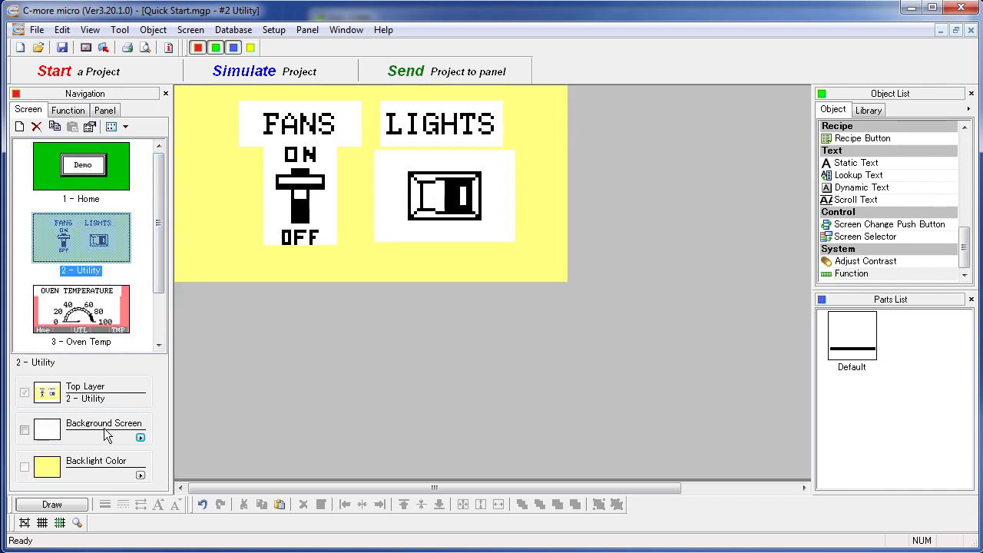
left_click(140, 437)
left_click(179, 413)
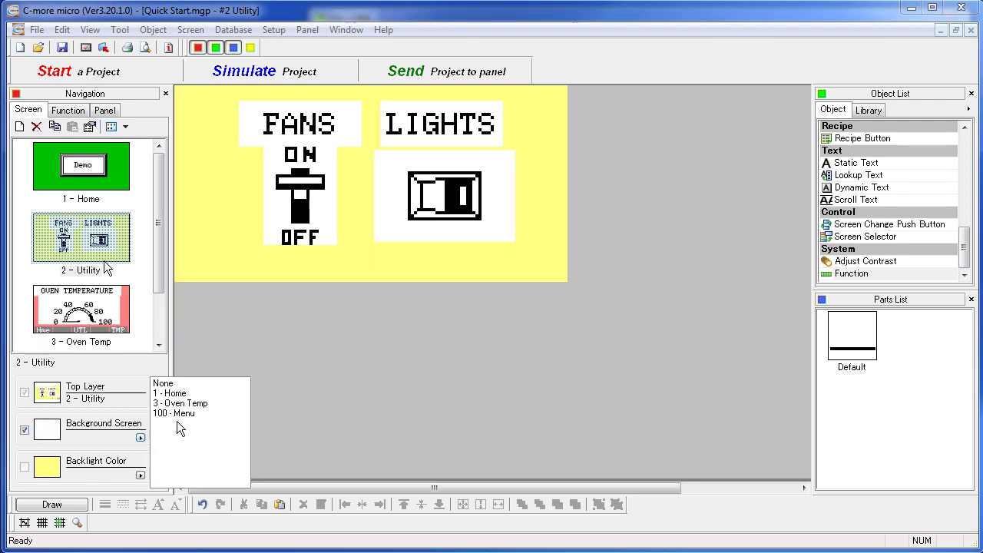
left_click(87, 166)
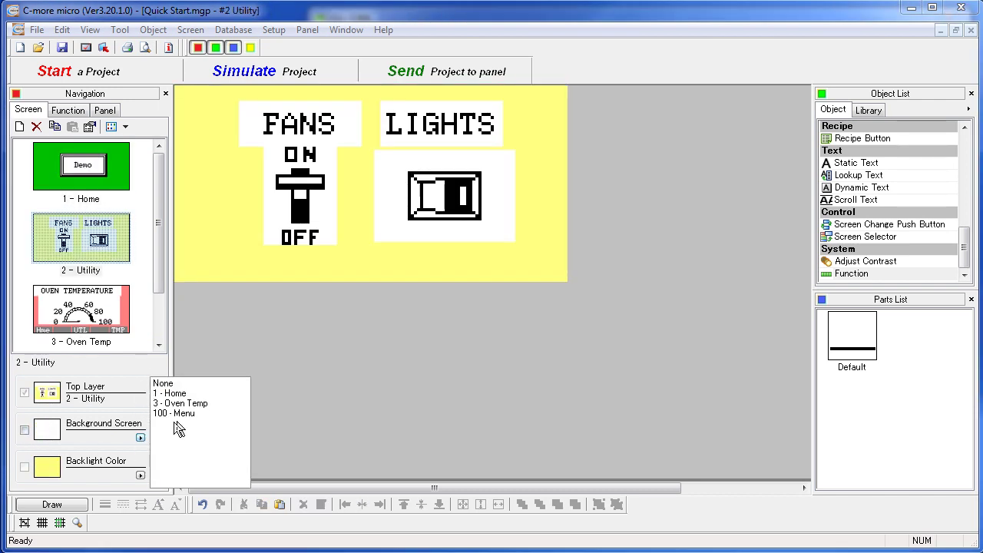
left_click(177, 415)
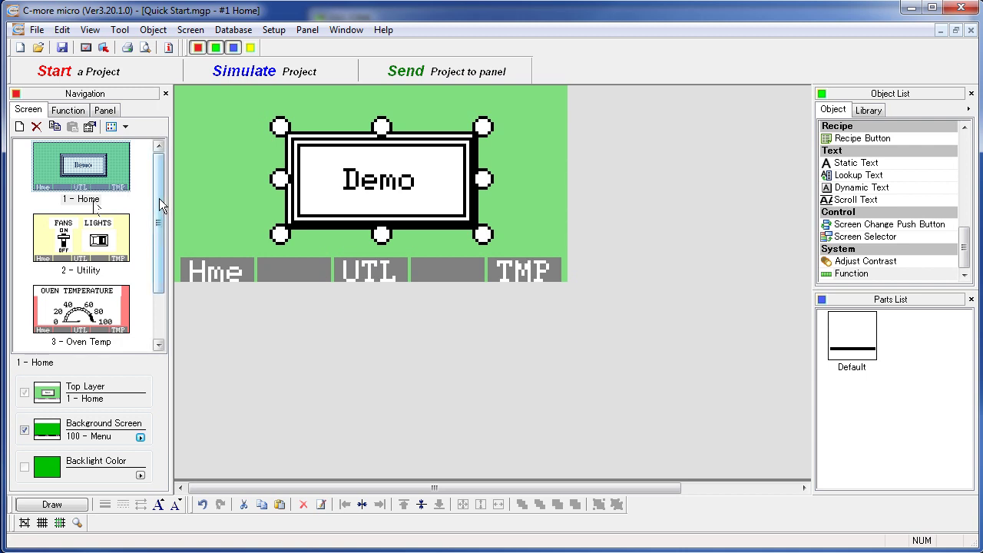
Return to the 100 - Menu screen and start the project simulation, saving the changes to the project.
left_click_drag(159, 199, 151, 299)
left_click(68, 318)
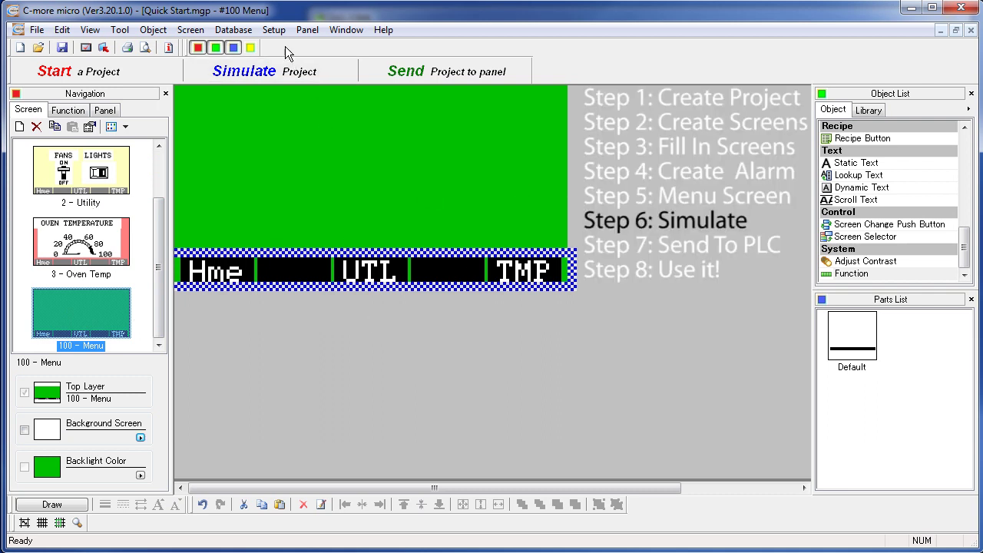
left_click(275, 70)
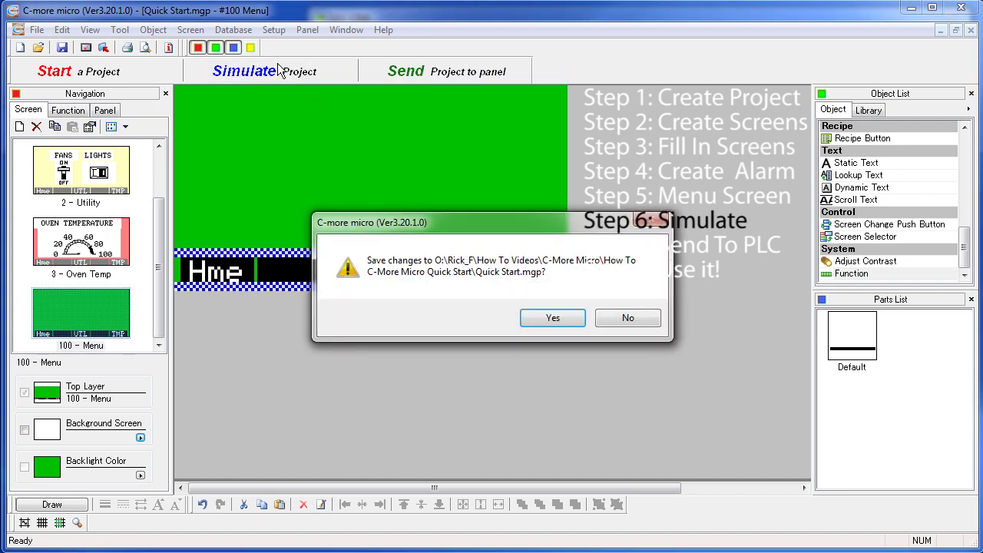
left_click(541, 317)
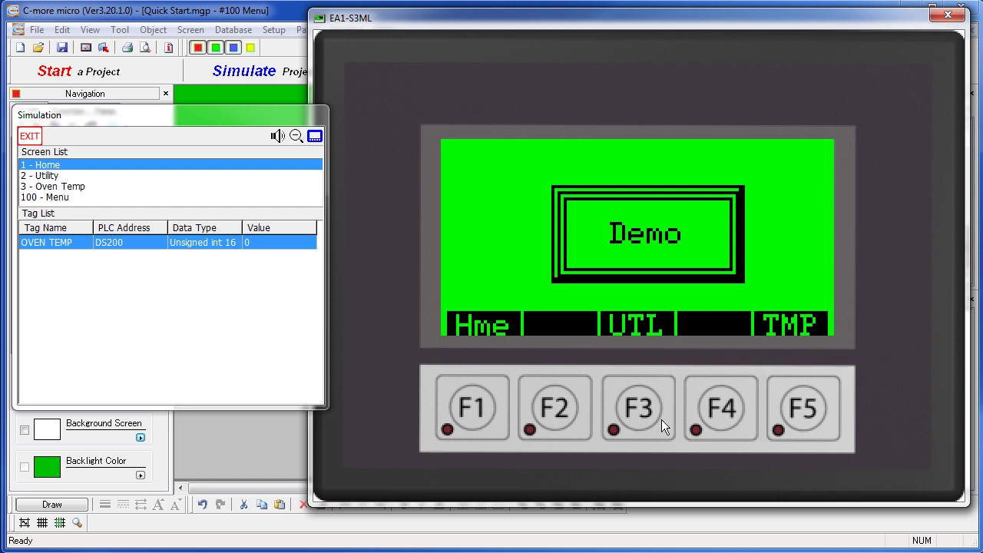
Go to the simulated Utility screen with F3 and test the FANS and LIGHTS switches, leaving both on.
left_click(642, 407)
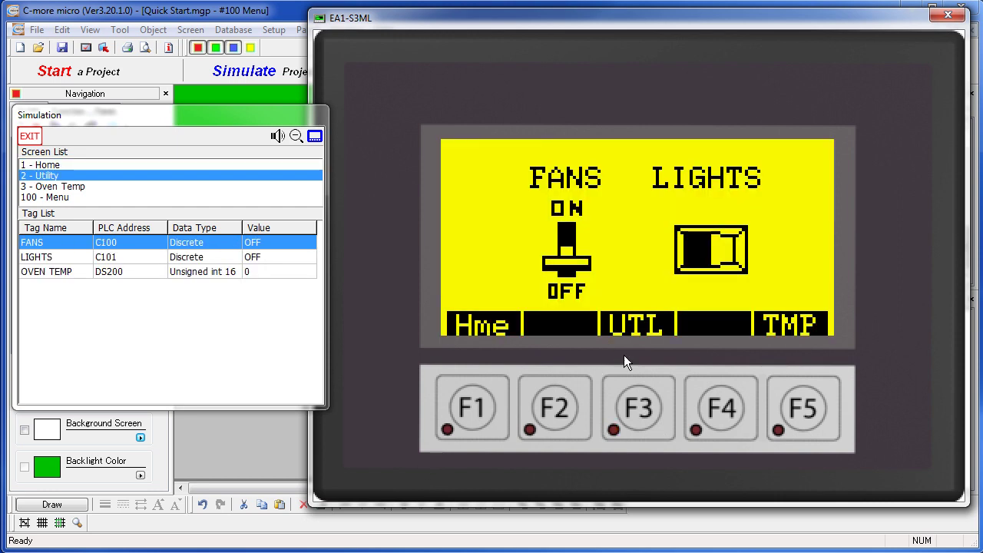
left_click(575, 228)
left_click(573, 229)
left_click(572, 232)
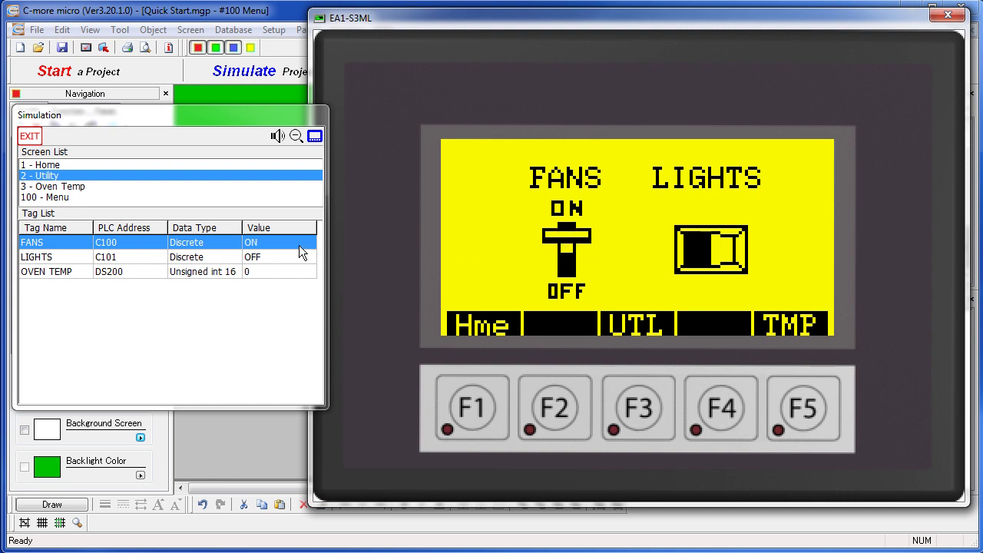
left_click(717, 247)
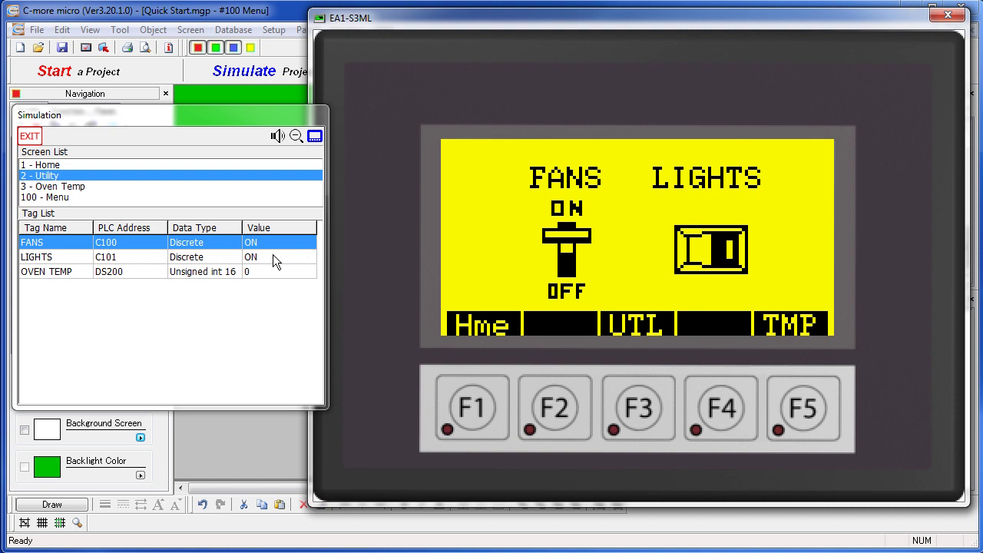
Go to the simulated Oven Temp screen, test OVEN TEMP values of 34 and 81, and return to Home with F1.
left_click(795, 329)
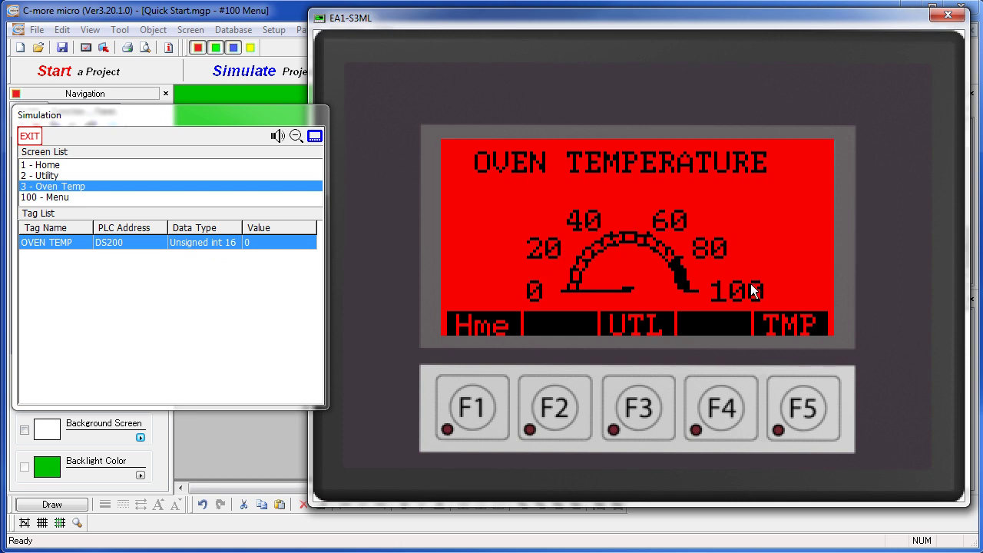
left_click(268, 242)
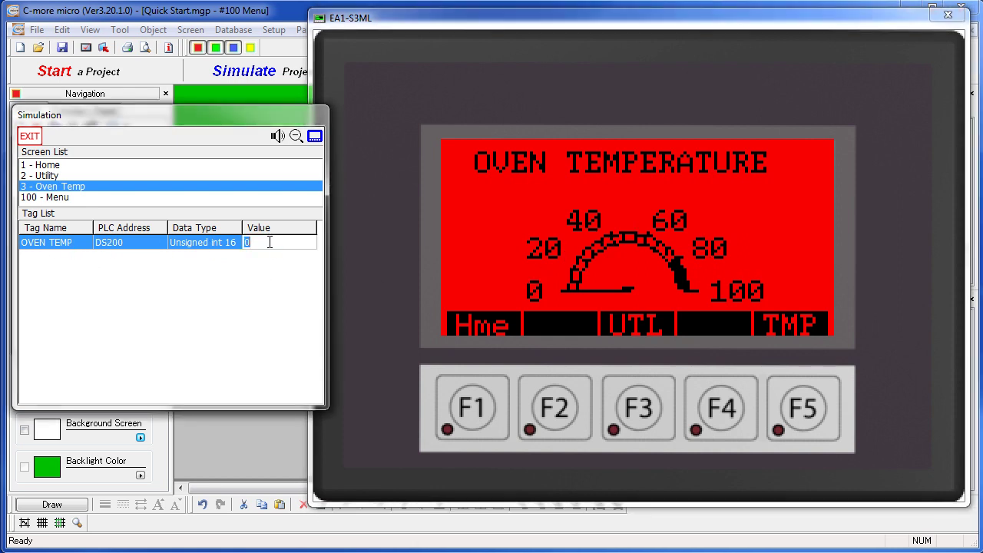
type("34")
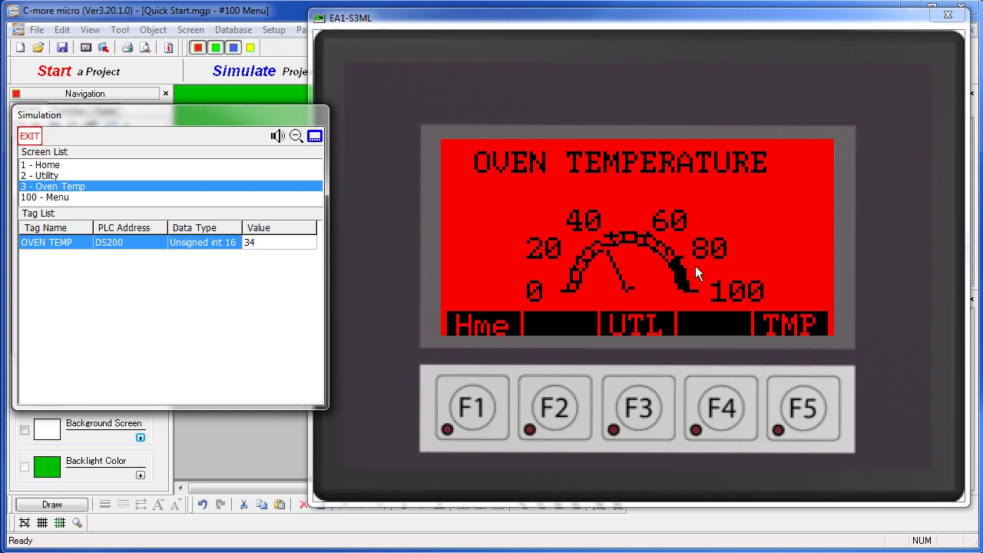
left_click_drag(268, 245, 219, 247)
type("81")
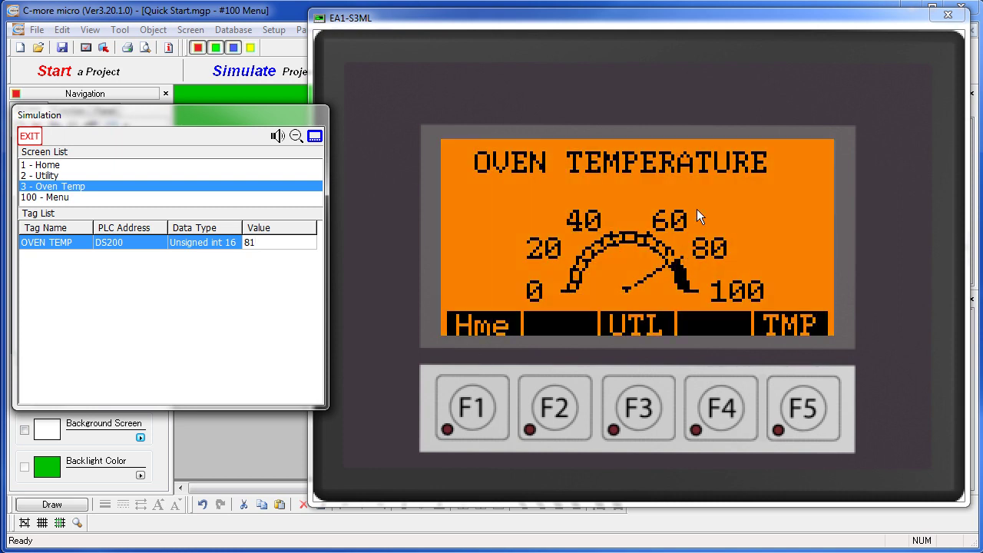
left_click(467, 412)
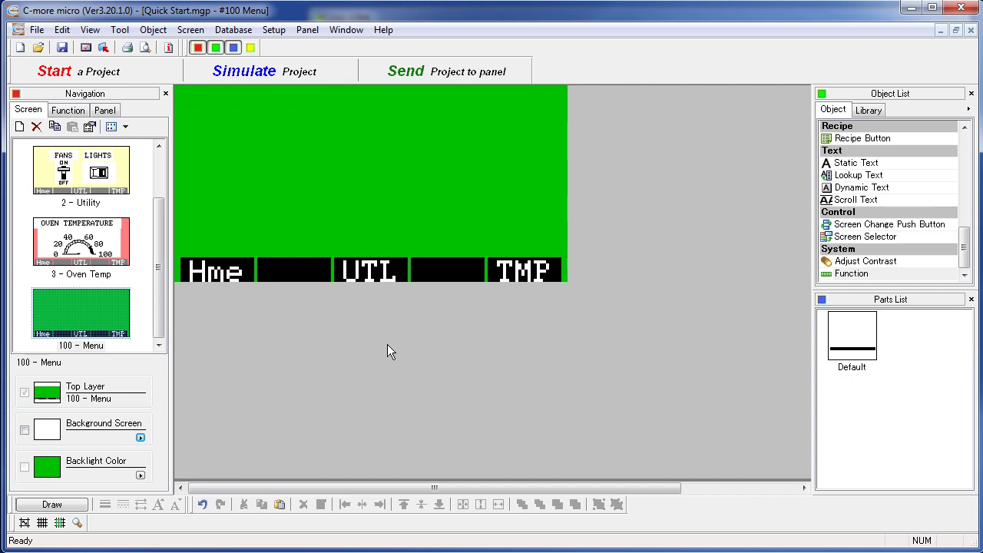
Save the project and transfer it to the panel through the Prolific USB-to-Serial port COM4, with the project stored in panel memory.
left_click(459, 73)
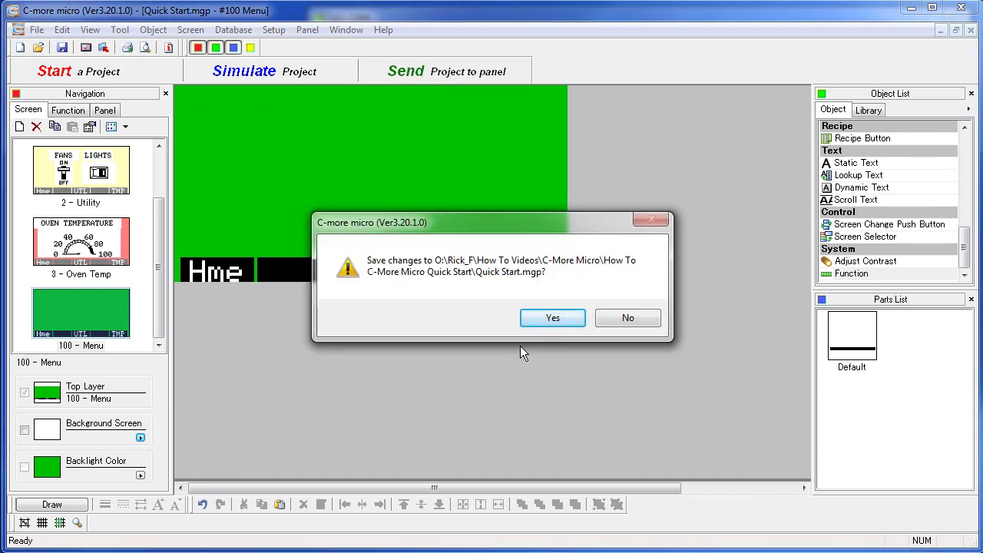
left_click(553, 318)
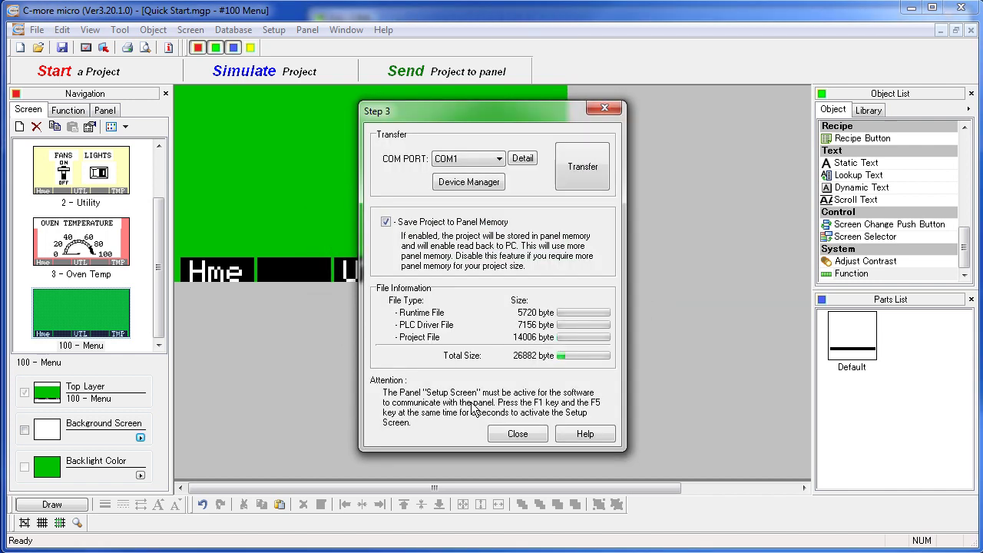
left_click(528, 159)
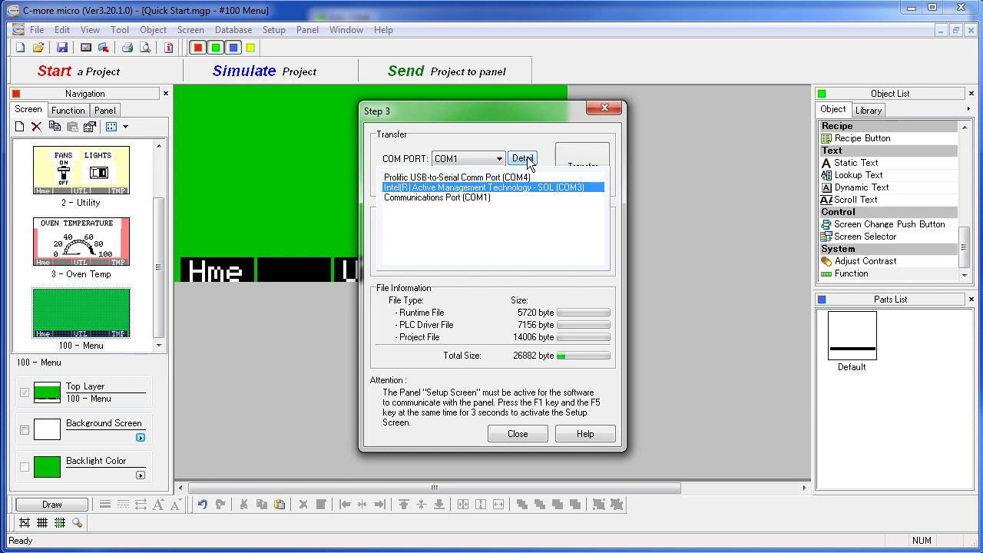
left_click(420, 179)
left_click(461, 178)
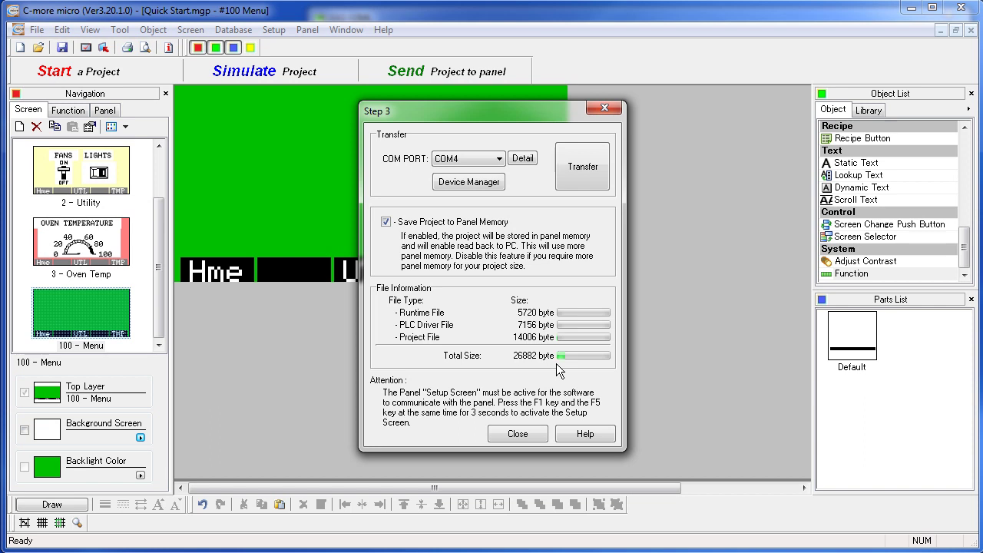
left_click(583, 163)
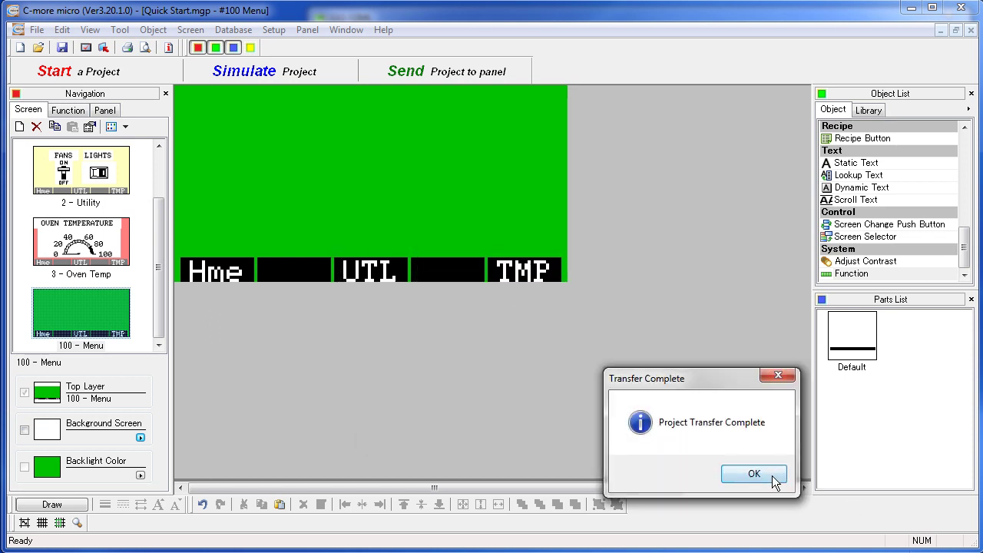
left_click(771, 474)
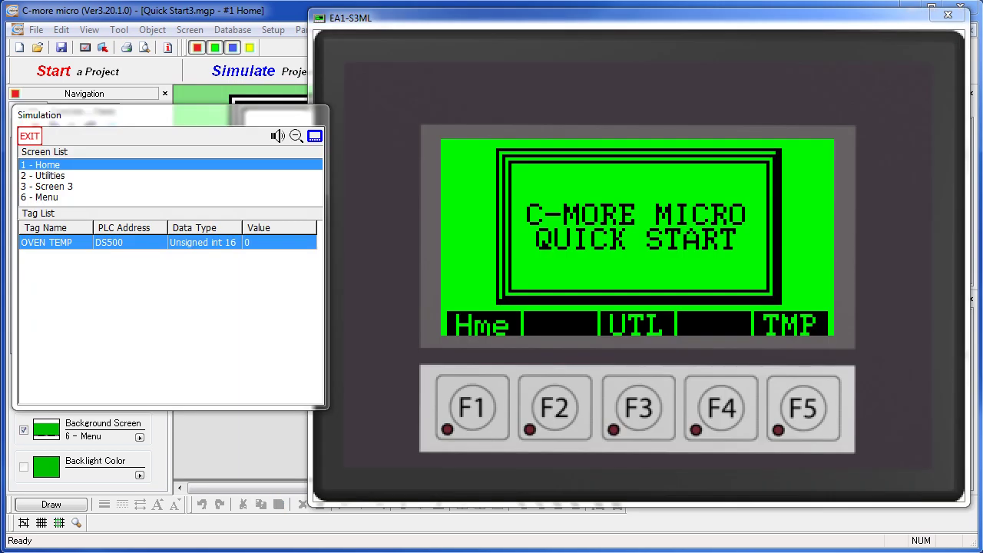